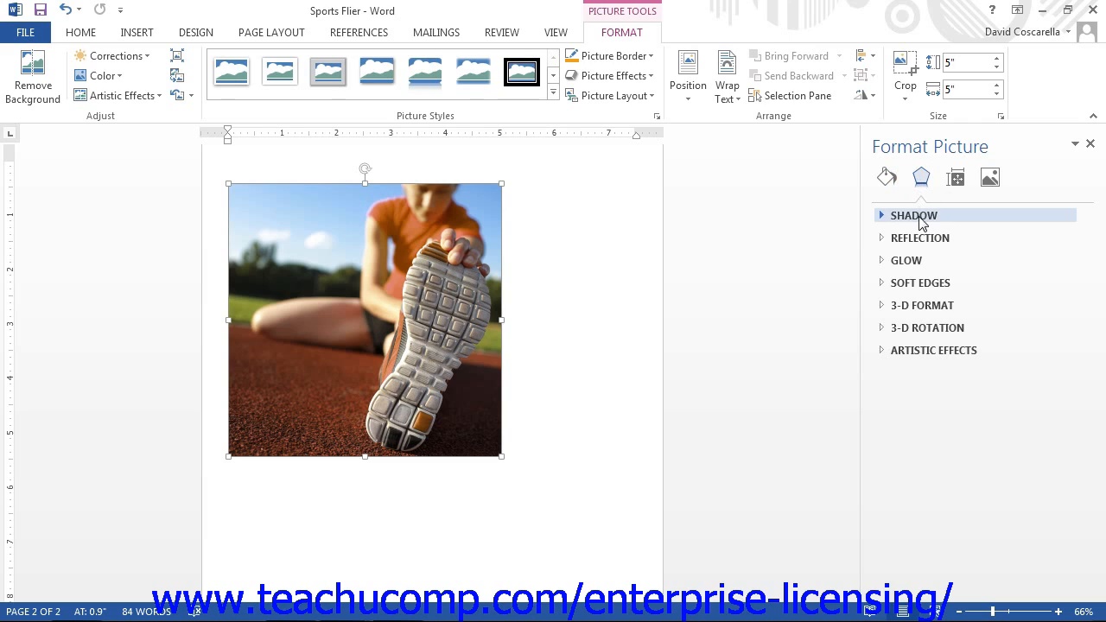
- Apply the middle preset from the first row of Outer shadows to the picture and color the shadow black
click(920, 223)
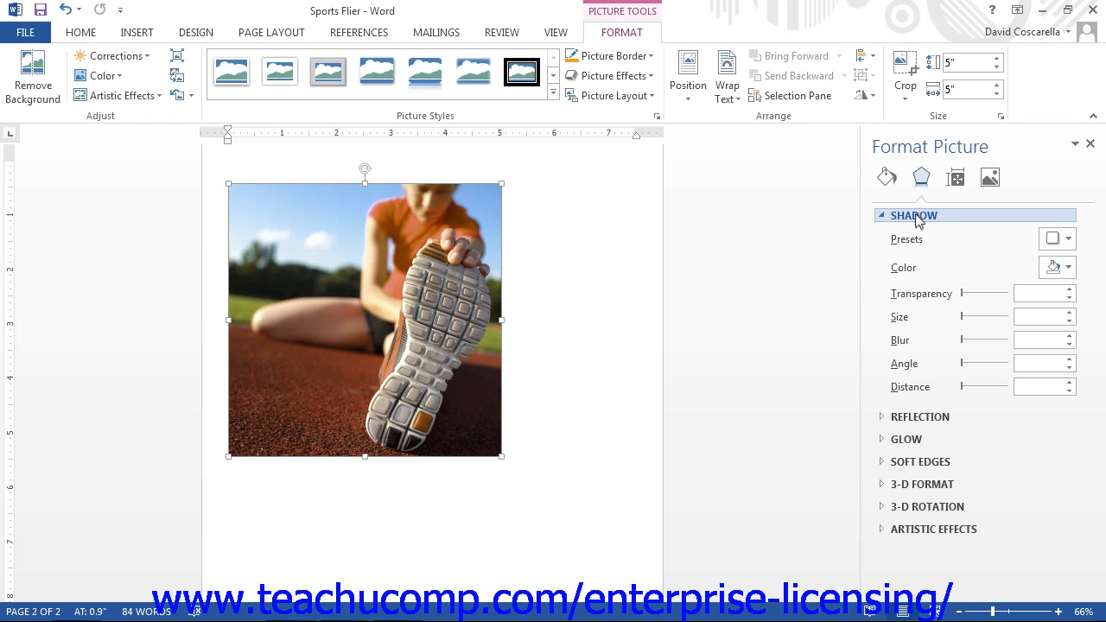
click(1056, 239)
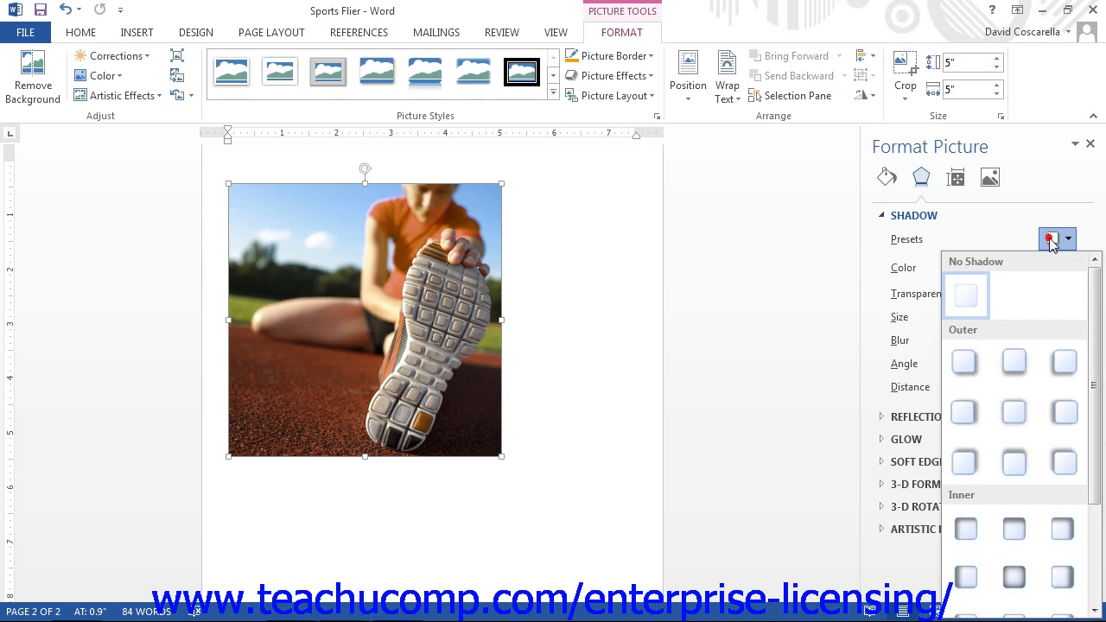
click(1024, 357)
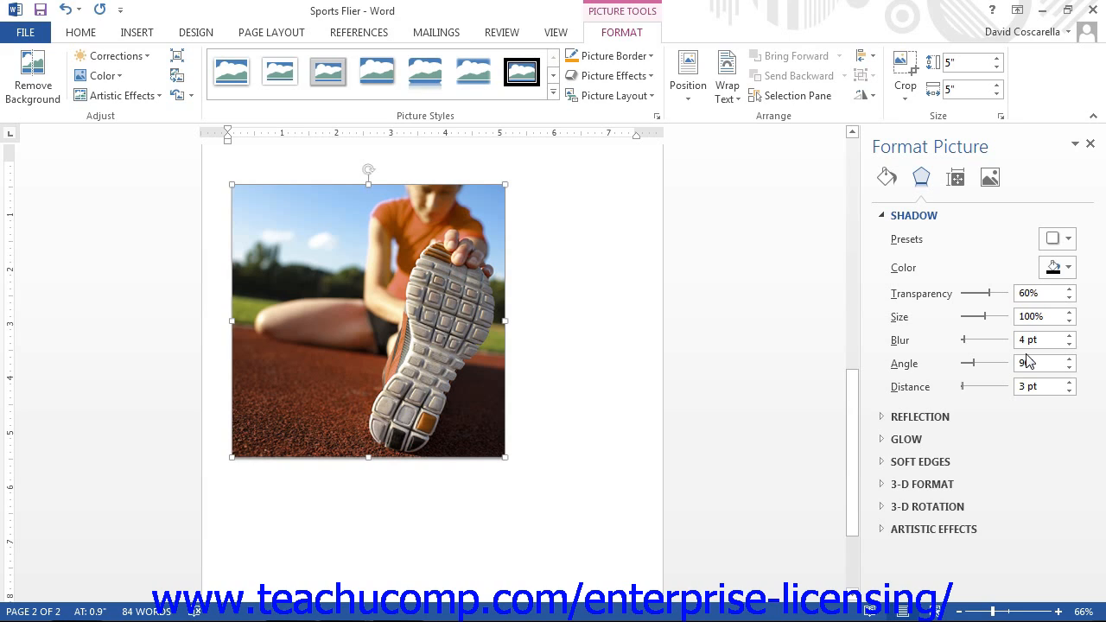
click(1063, 268)
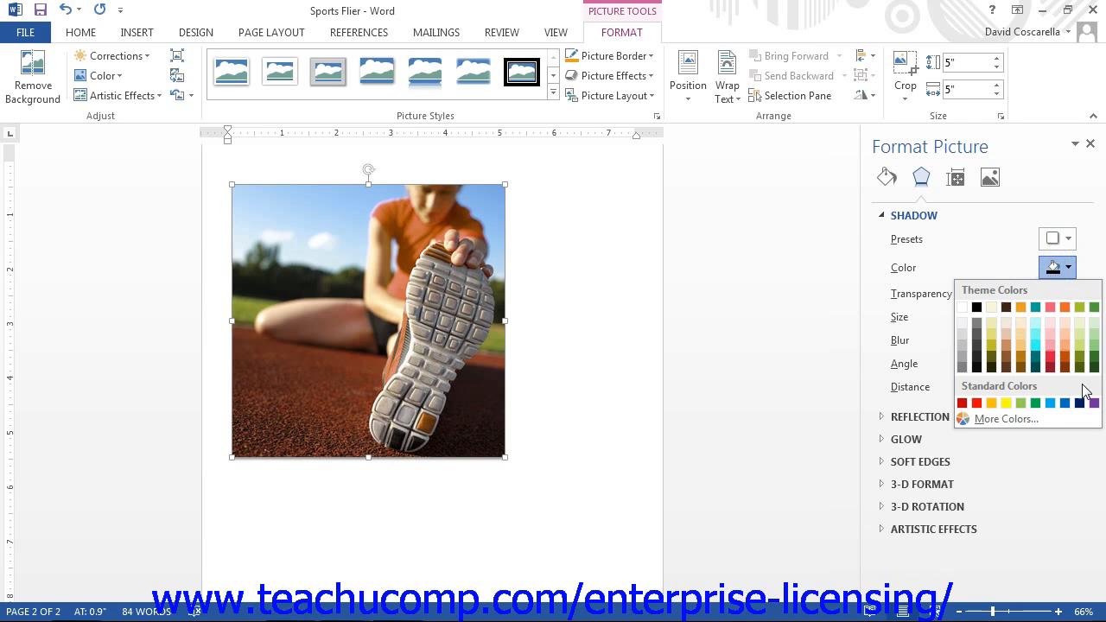
click(977, 308)
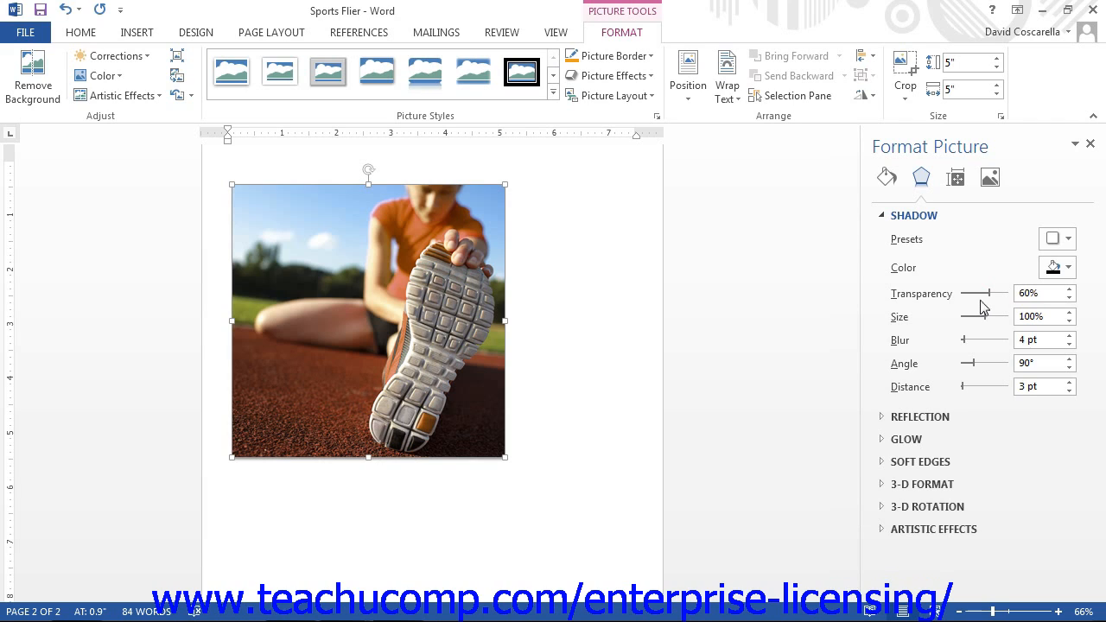
- Set the picture shadow's transparency to 19%, its size to 112% and its blur to 16 pt
drag(991, 297, 969, 296)
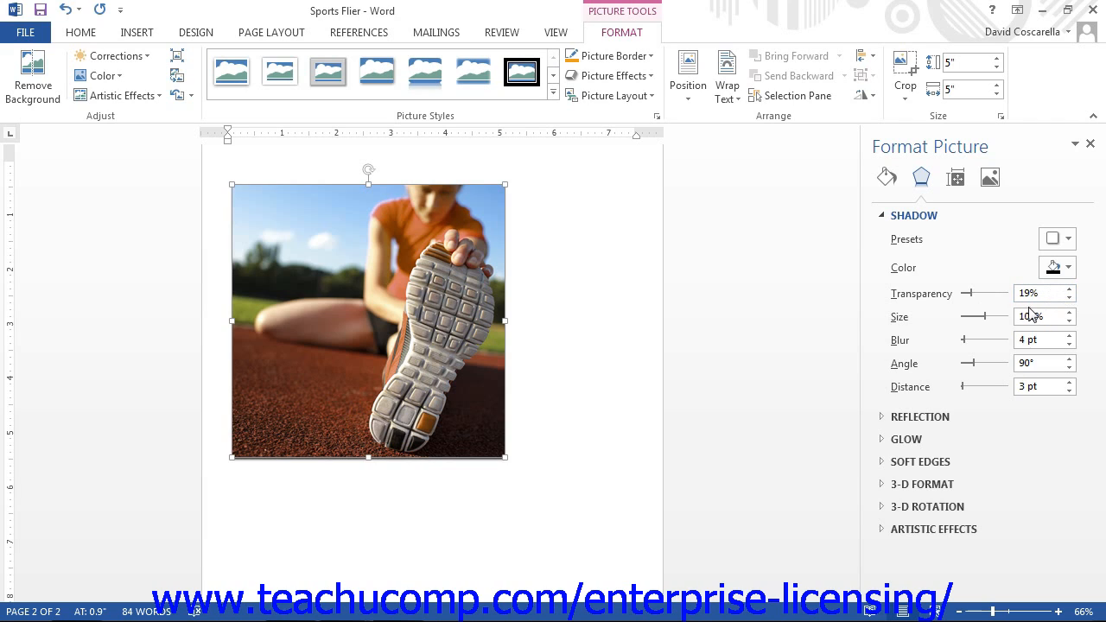
drag(986, 317, 990, 319)
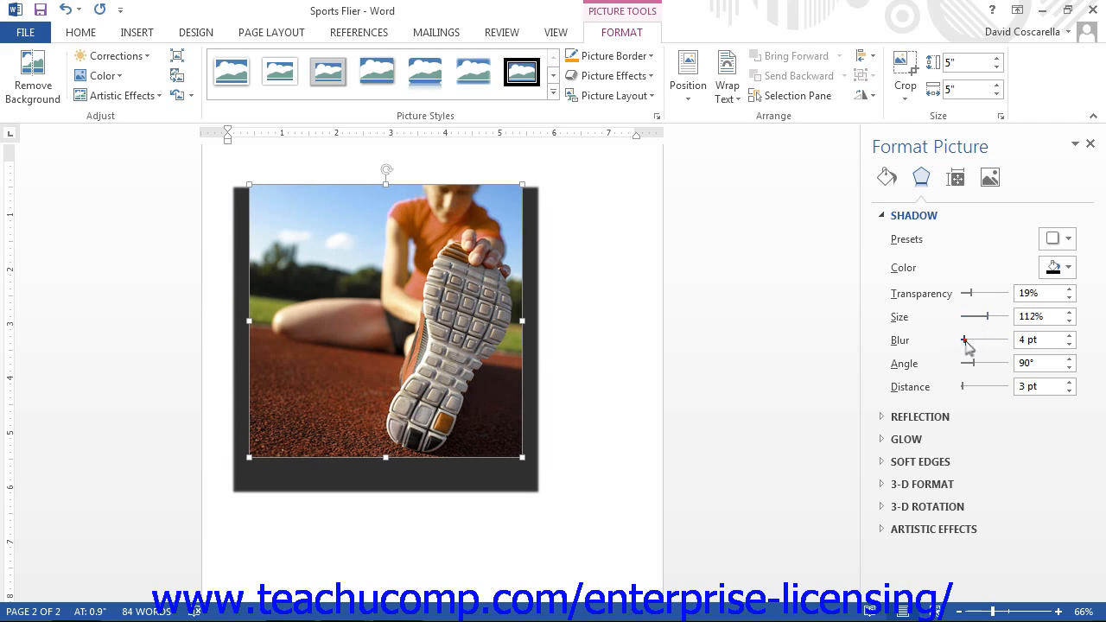
click(966, 340)
drag(969, 346, 974, 346)
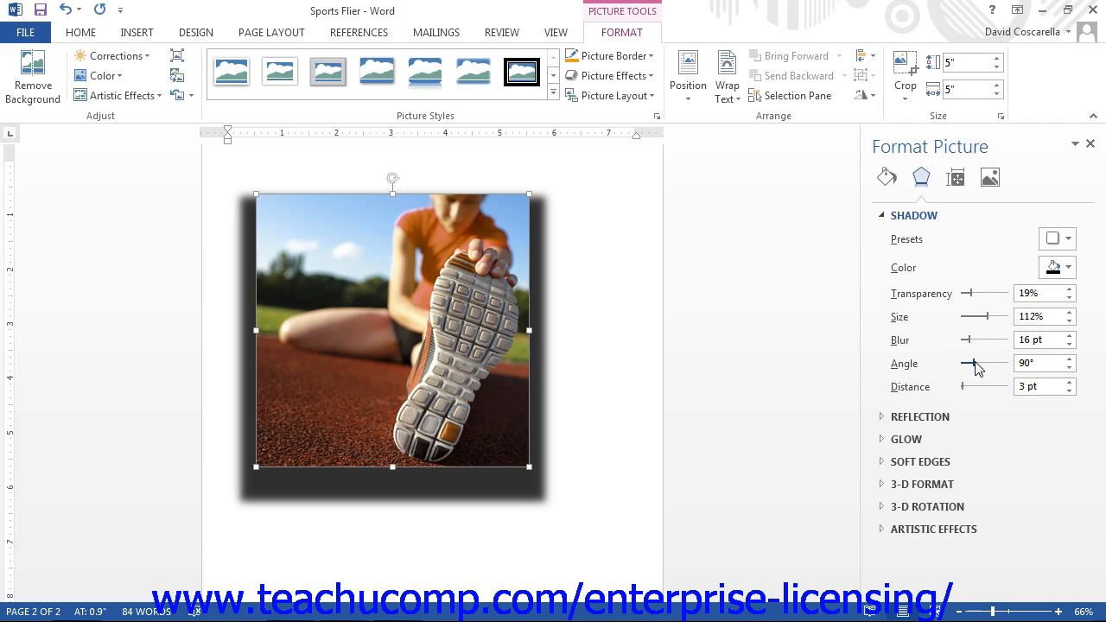
- Set the picture shadow's angle to 111° and its distance to 12 pt
drag(975, 367, 980, 367)
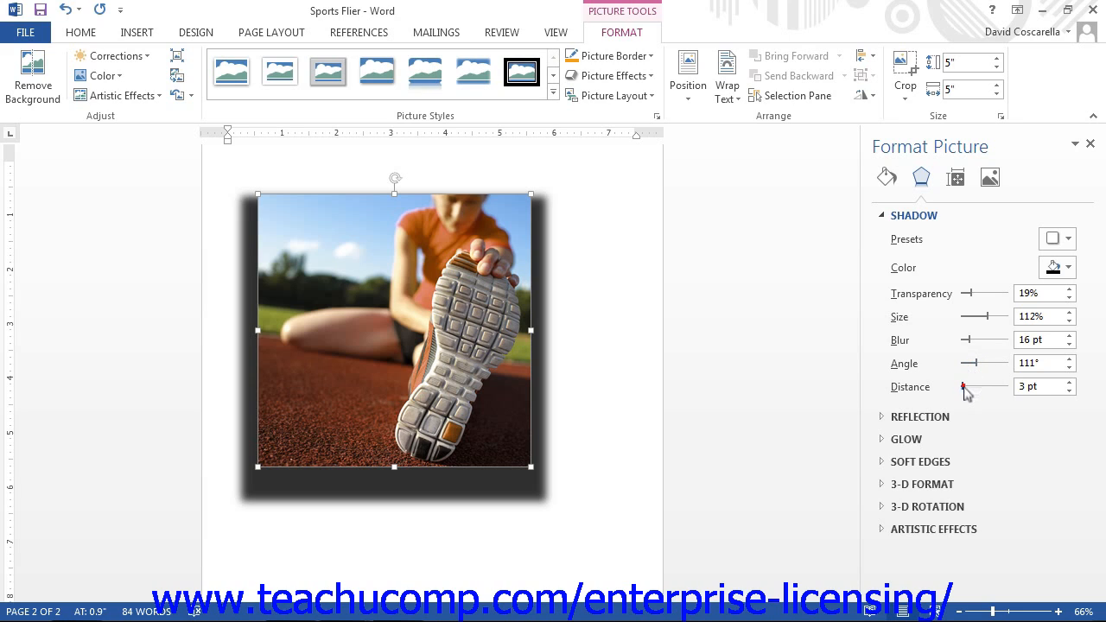
click(964, 387)
drag(964, 386, 968, 390)
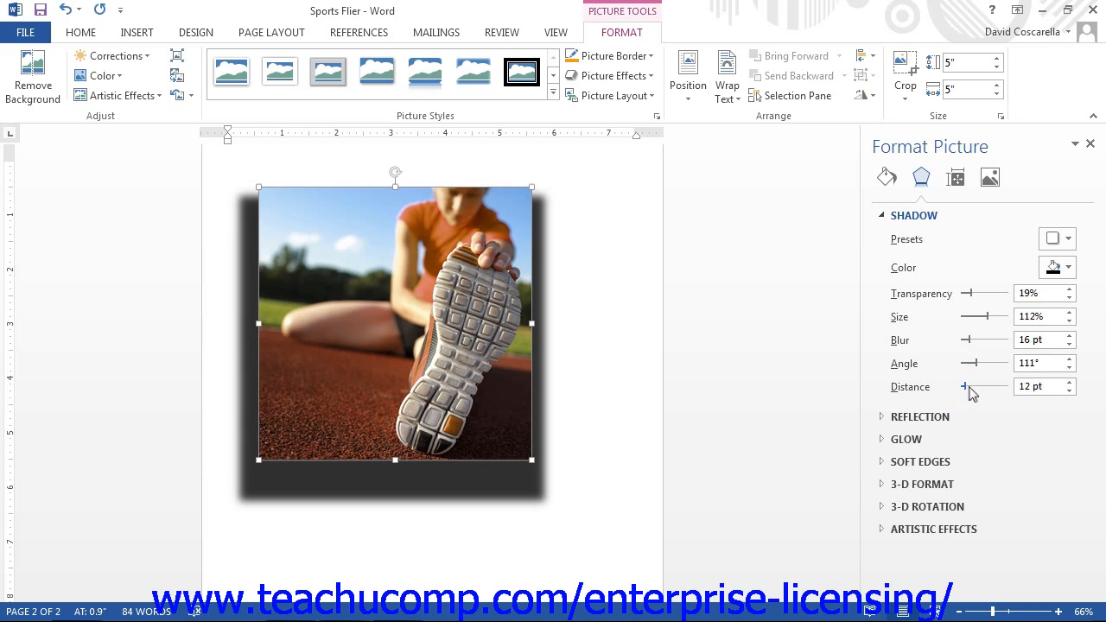
- Remove the shadow from the picture with the No Shadow preset and collapse the shadow settings
click(1060, 240)
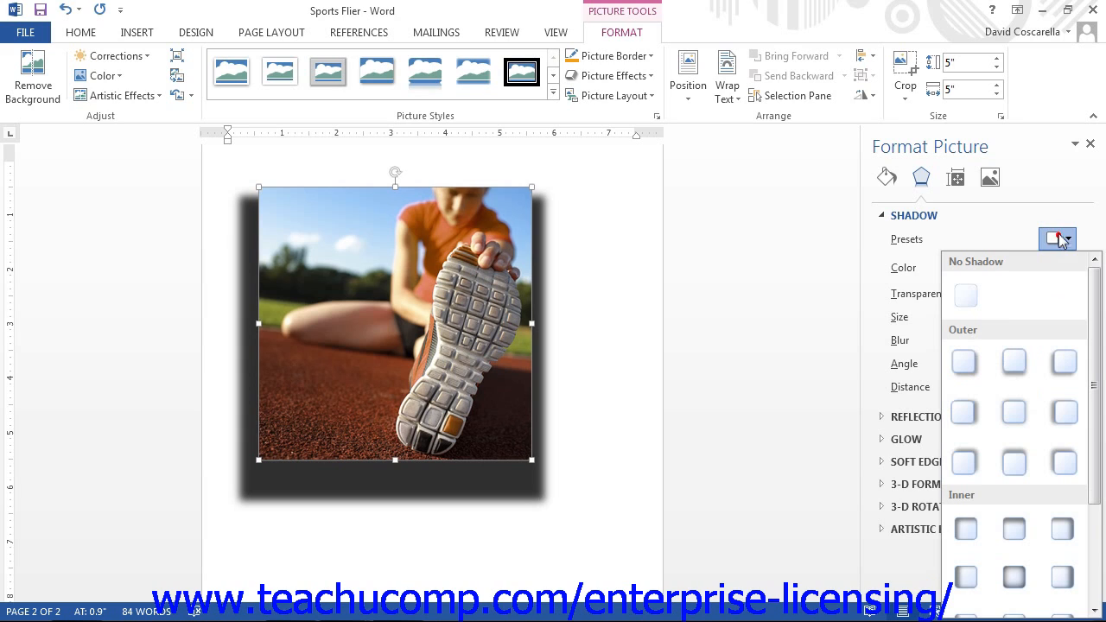
click(968, 293)
click(932, 218)
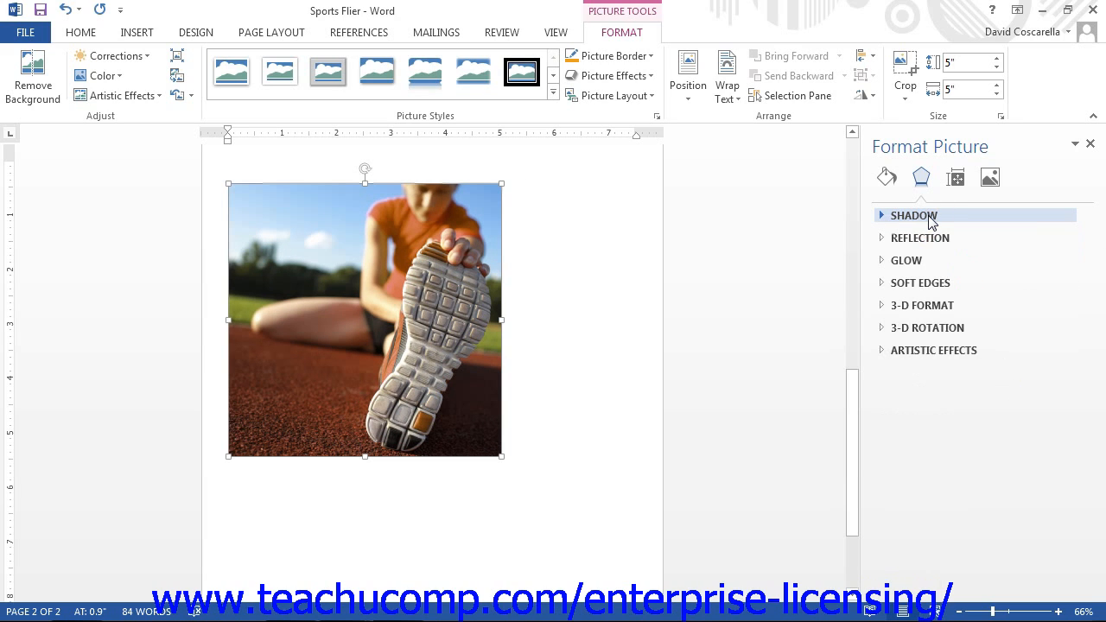
- Apply the middle preset from the first row of Reflection Variations to the picture
click(930, 238)
click(930, 238)
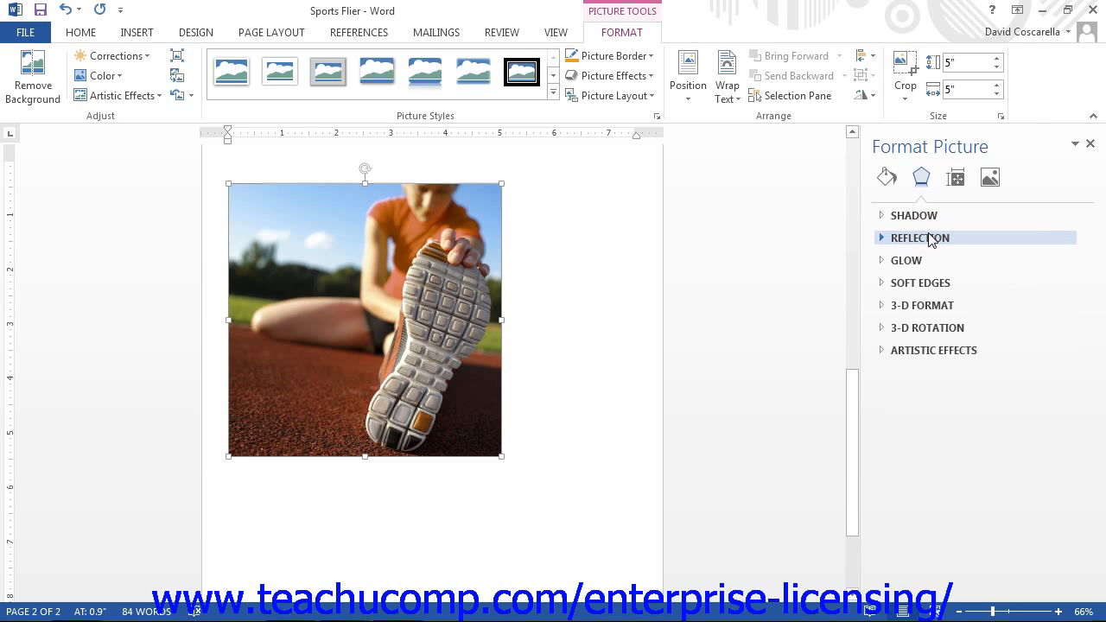
click(930, 239)
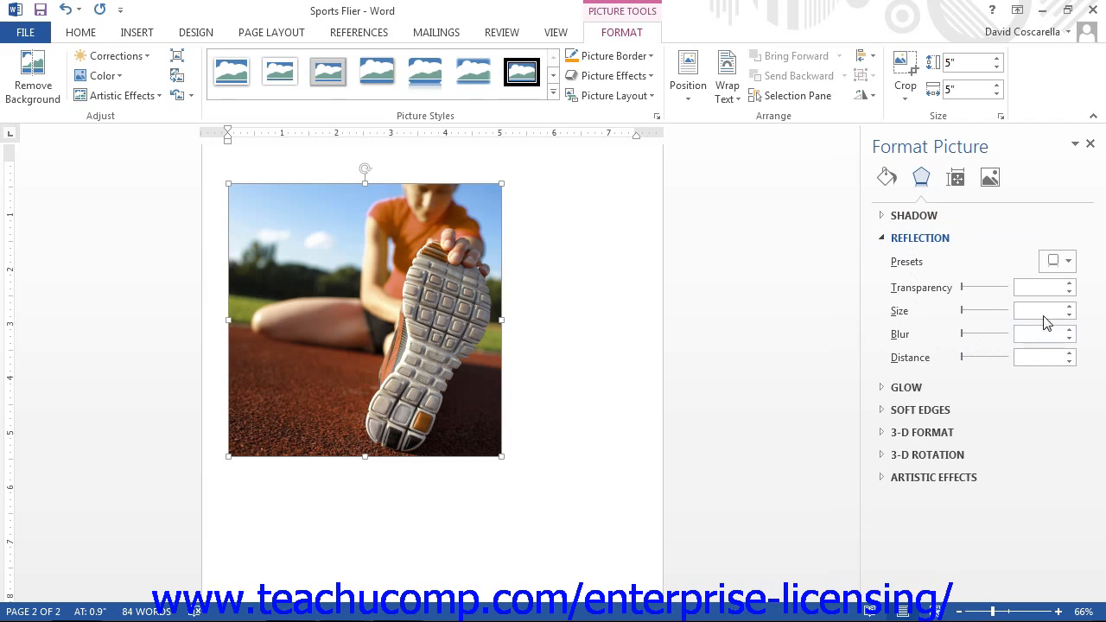
click(1063, 262)
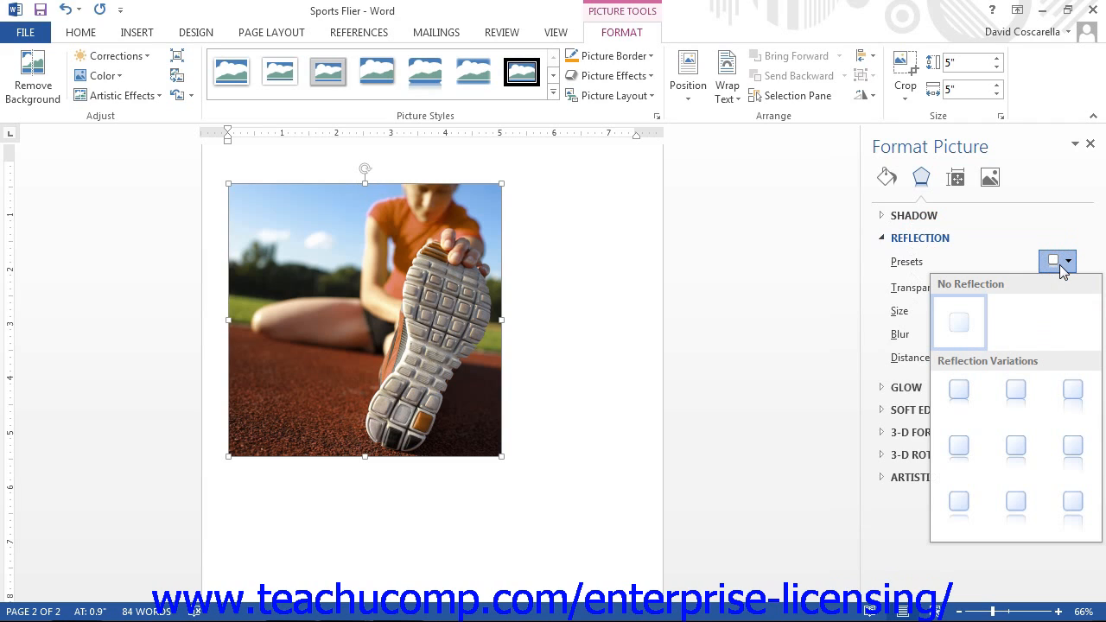
click(1022, 387)
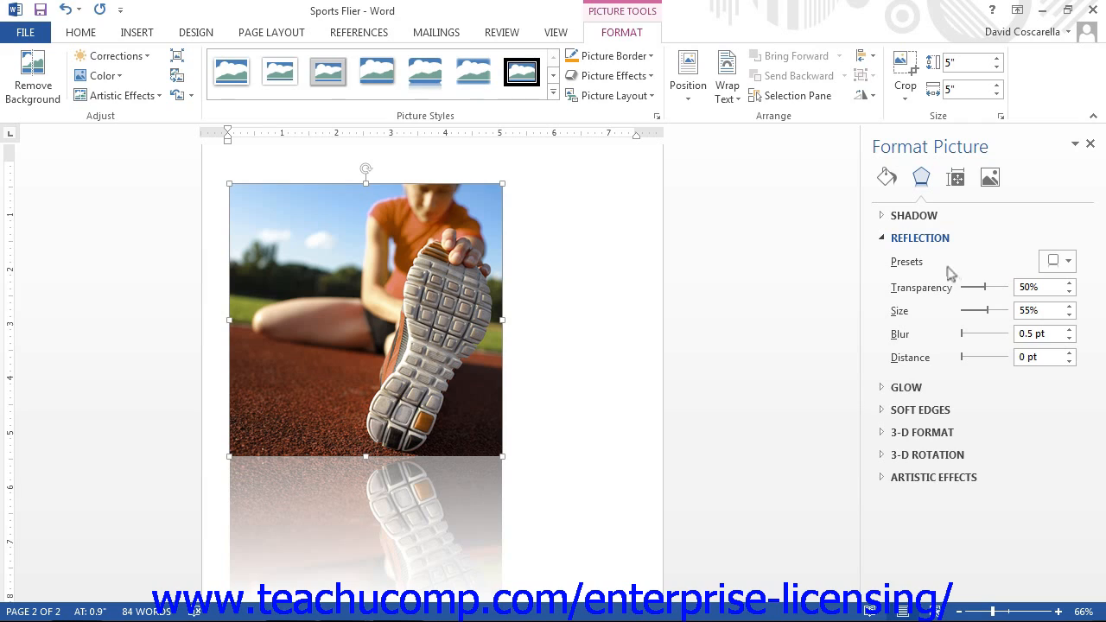
- Compare the shadow and reflection settings, and set the reflection's transparency to 35%
click(937, 238)
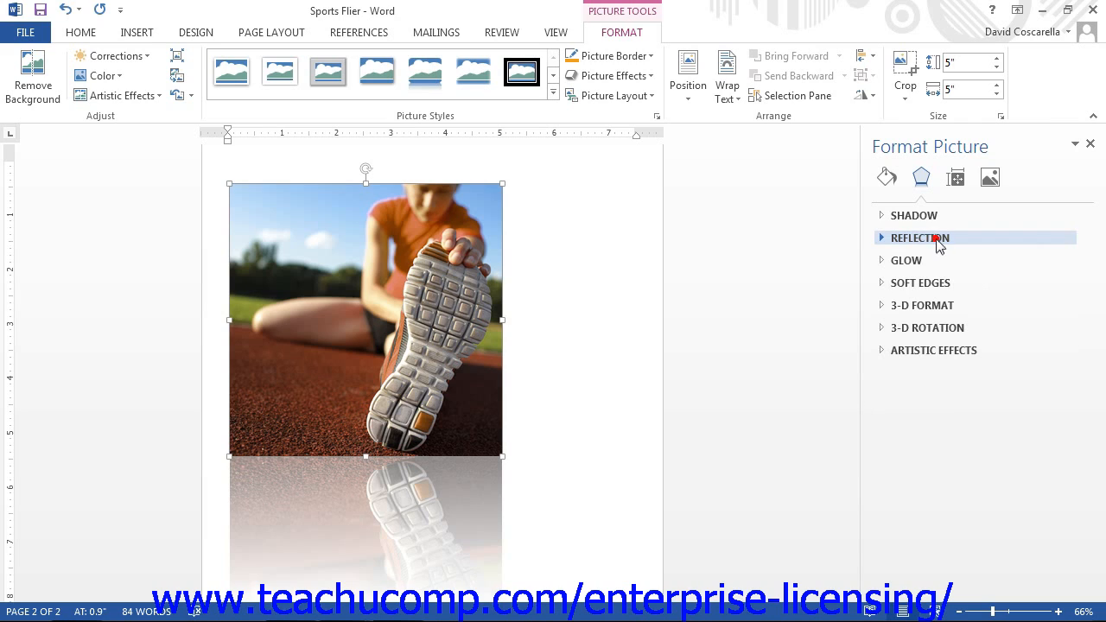
click(933, 218)
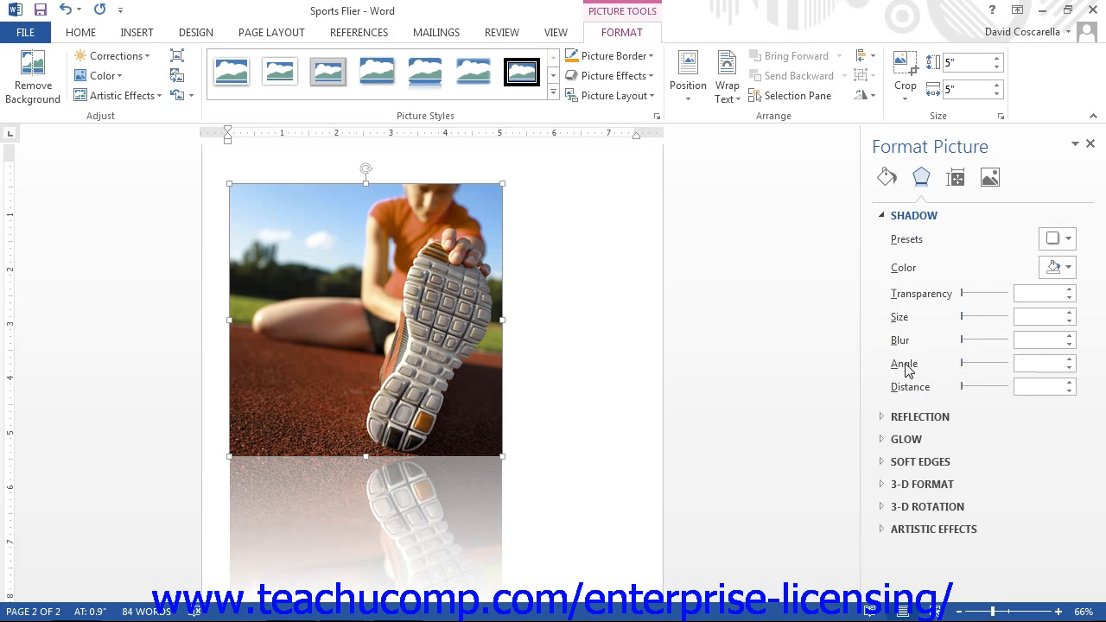
click(903, 218)
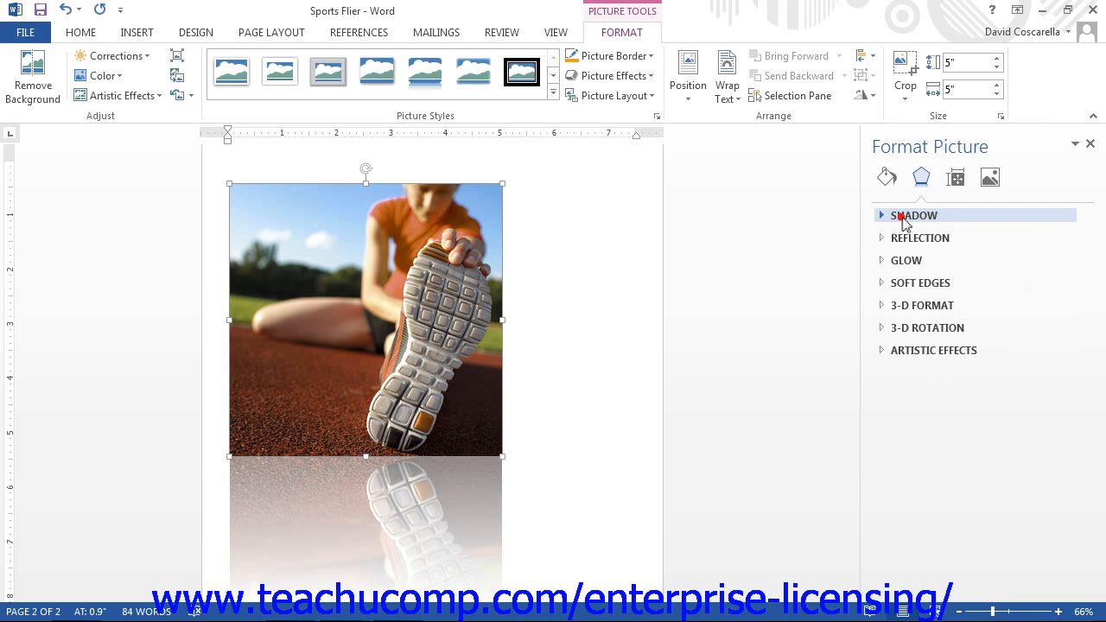
click(916, 239)
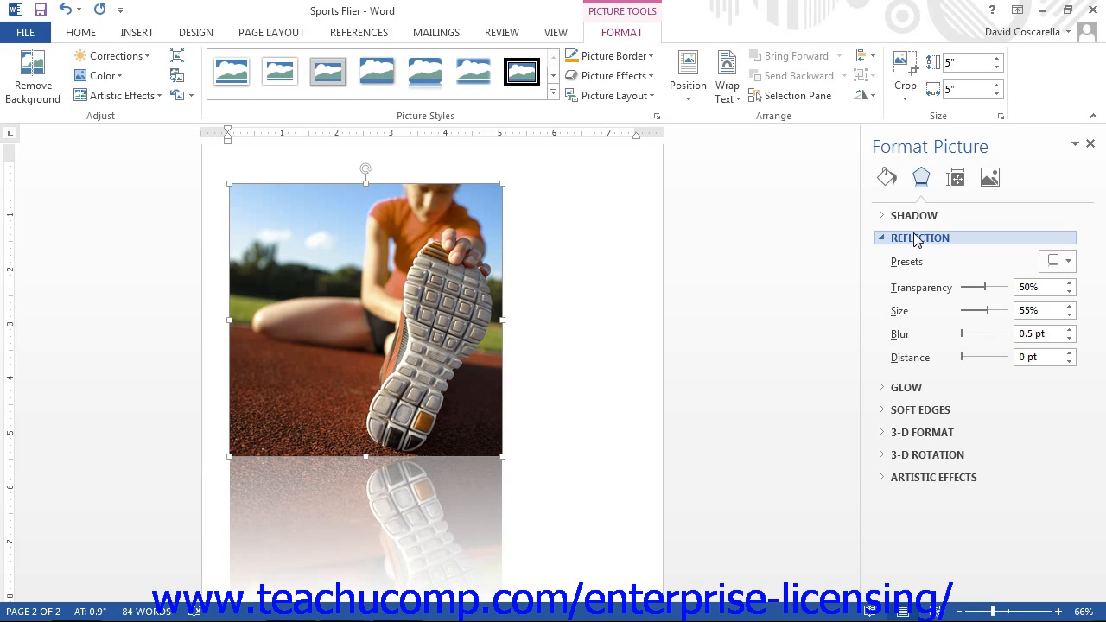
drag(984, 288, 974, 289)
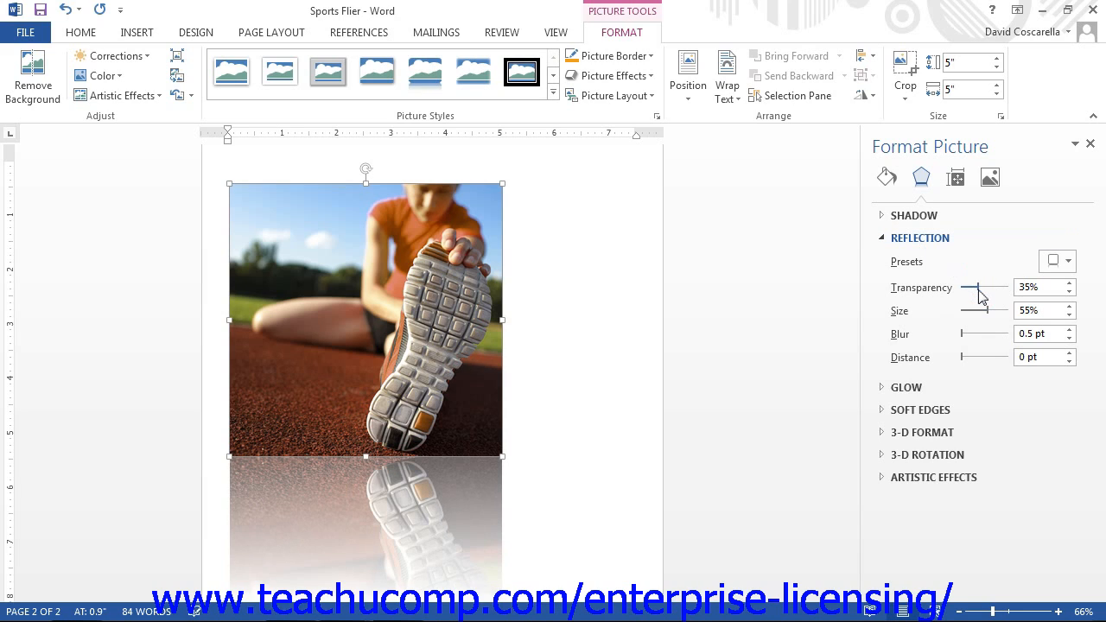
- Remove the reflection from the picture with the No Reflection preset and collapse the reflection settings
click(1052, 263)
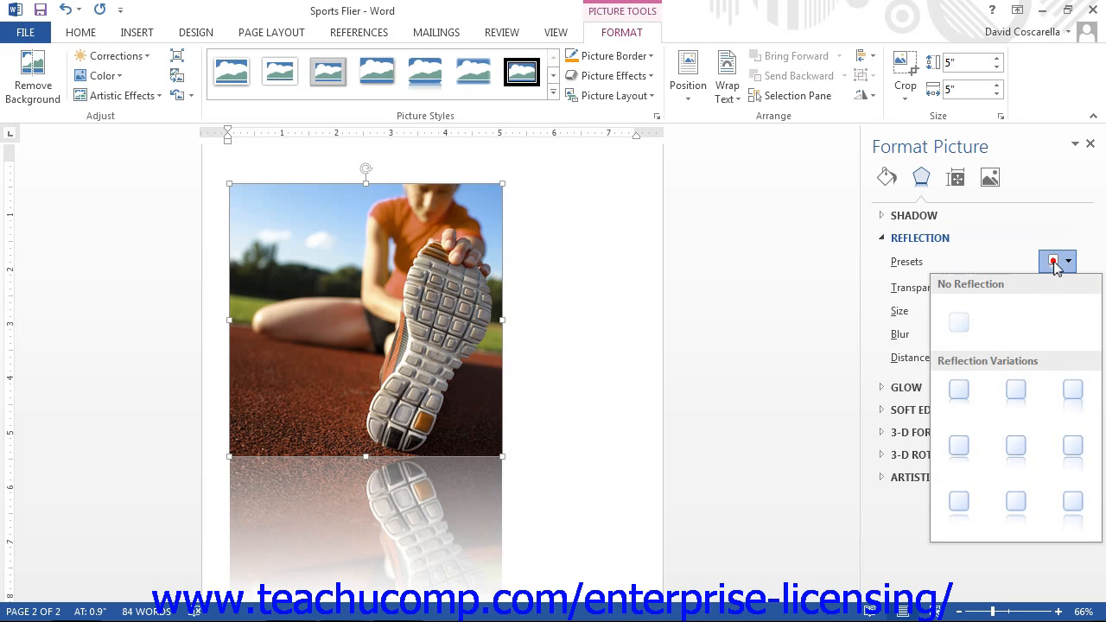
click(974, 320)
click(934, 245)
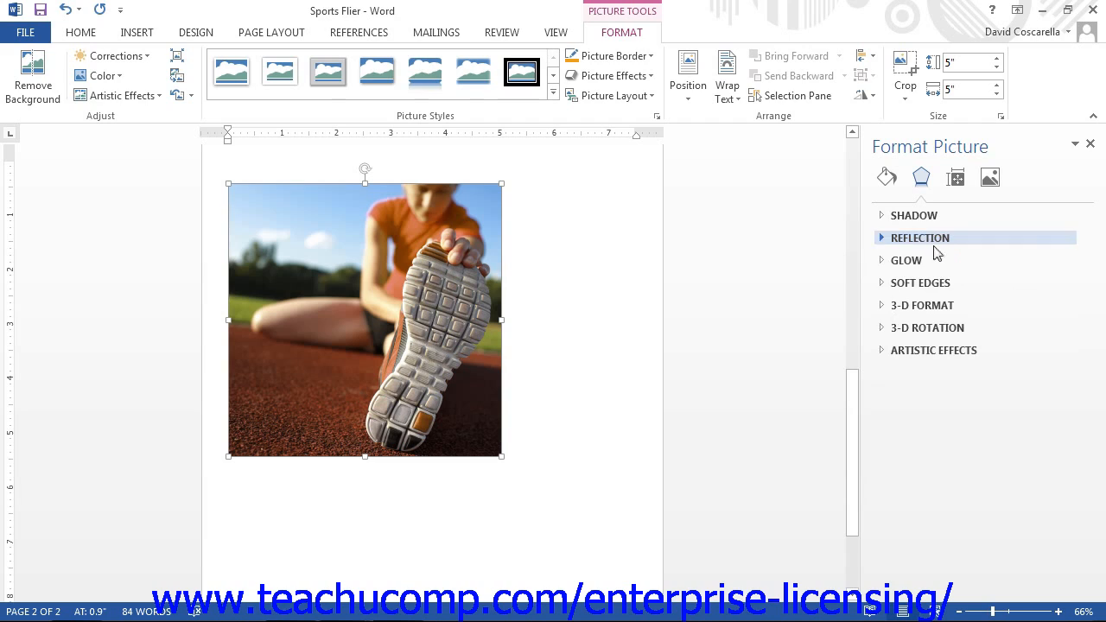
- Apply the pink 11 pt glow variation to the picture and view the available glow colors
click(920, 258)
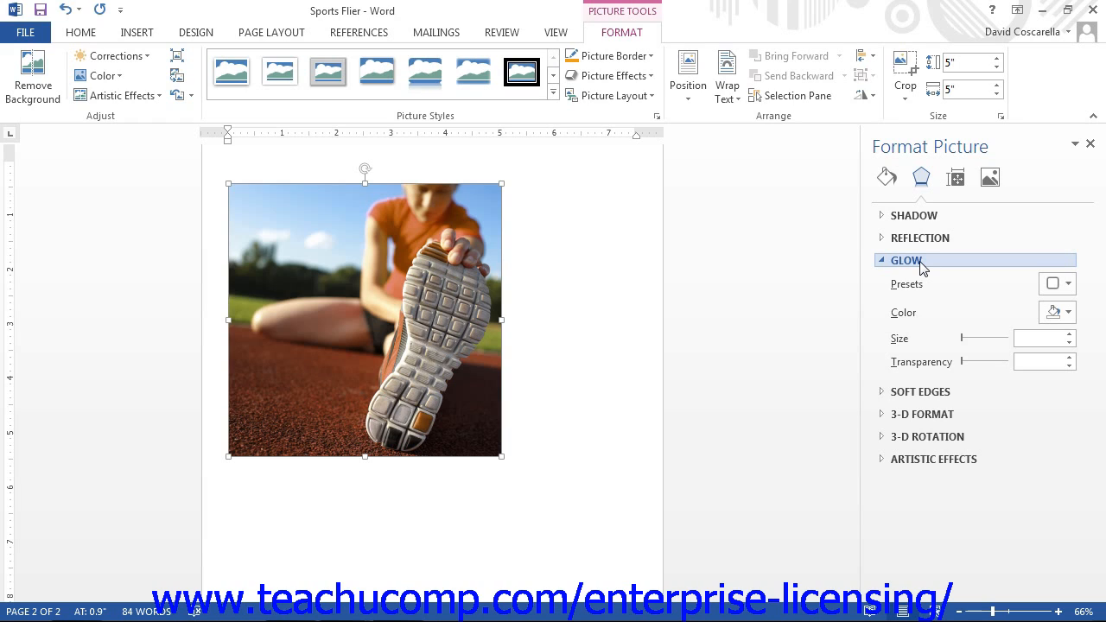
click(1051, 283)
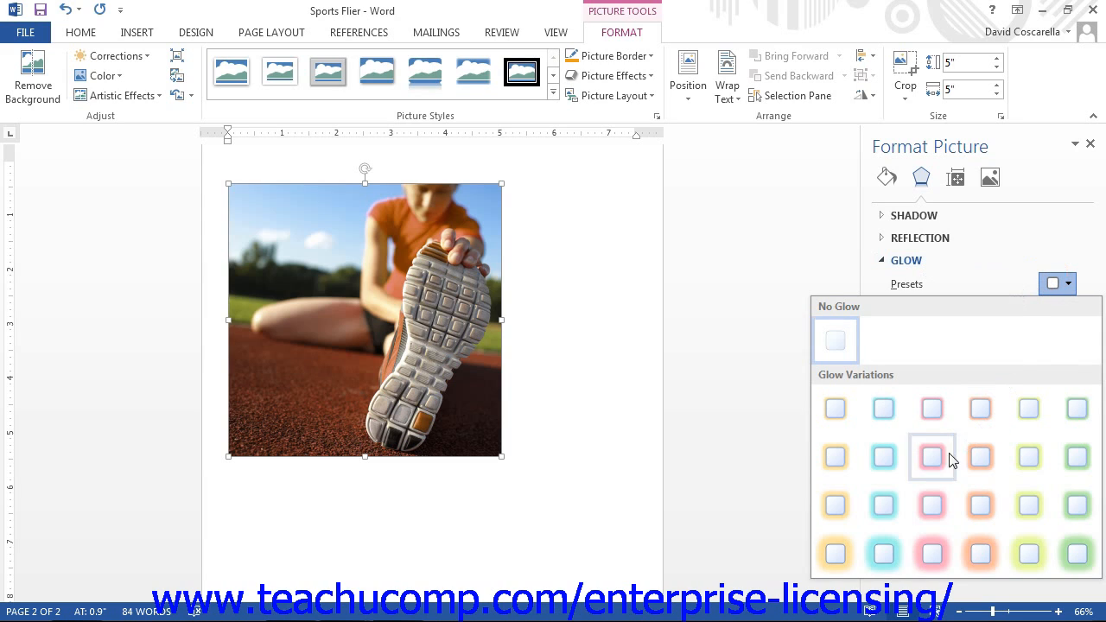
click(942, 505)
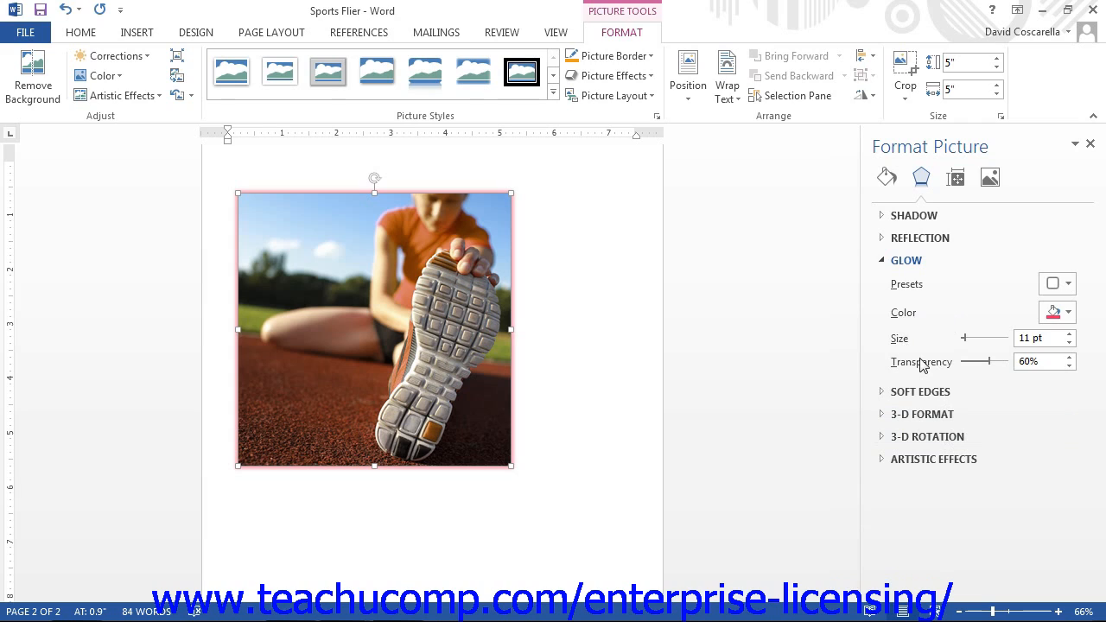
click(1052, 313)
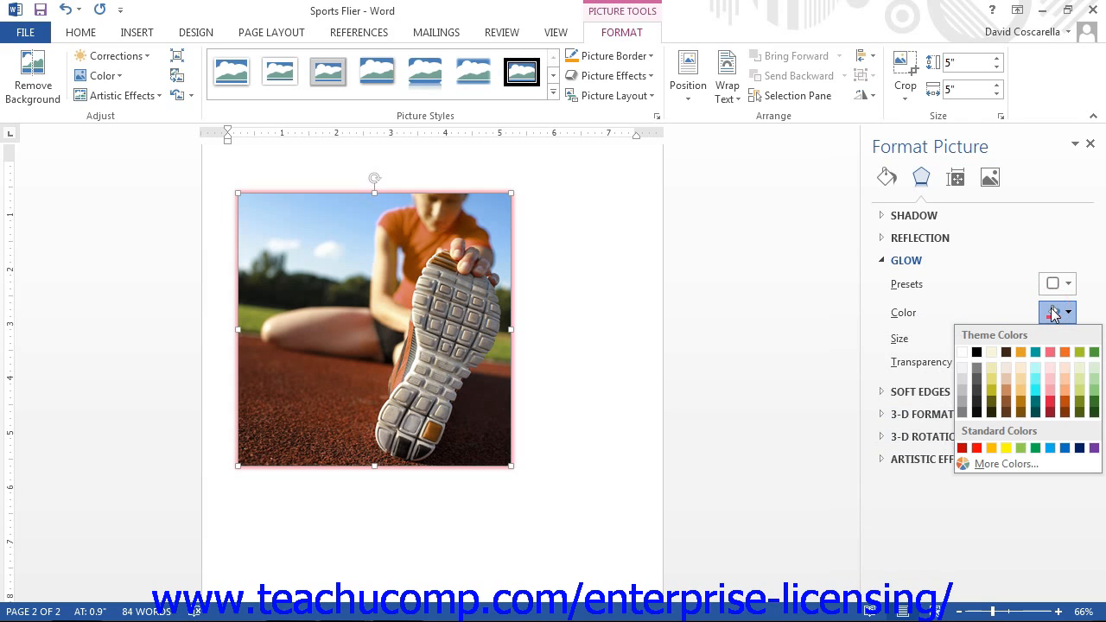
click(1053, 313)
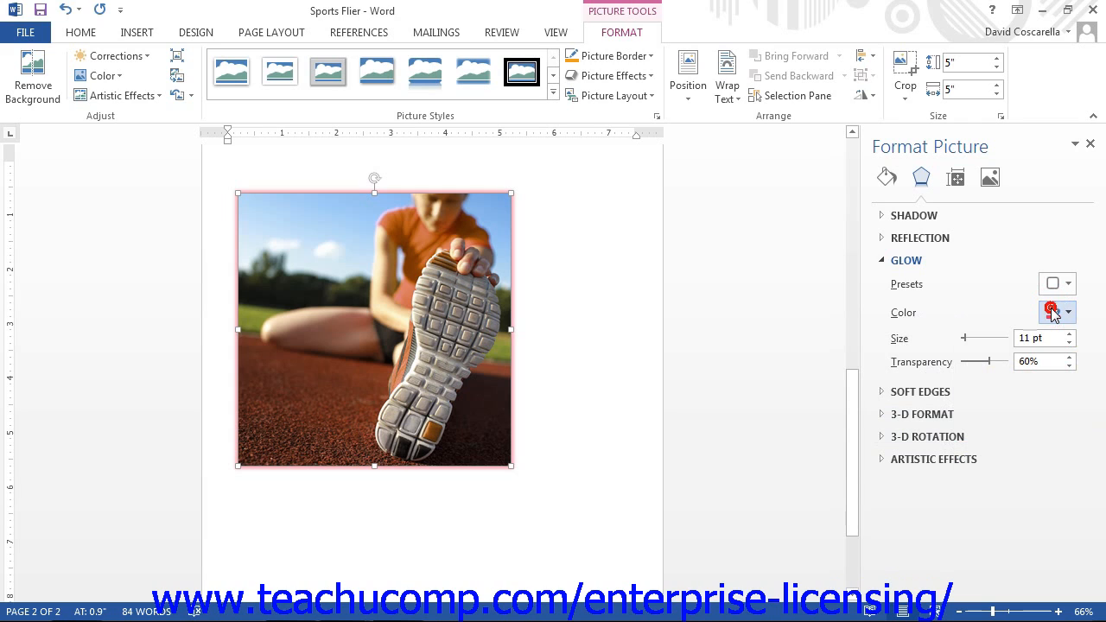
- Remove the glow from the picture with the No Glow preset and collapse the glow settings
click(1051, 287)
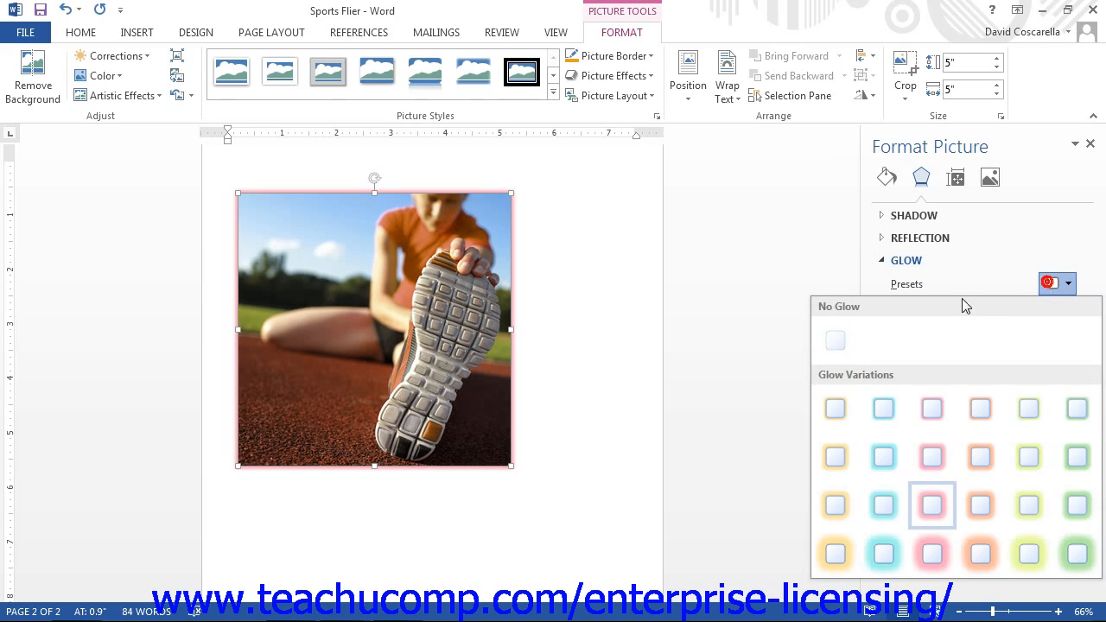
click(838, 339)
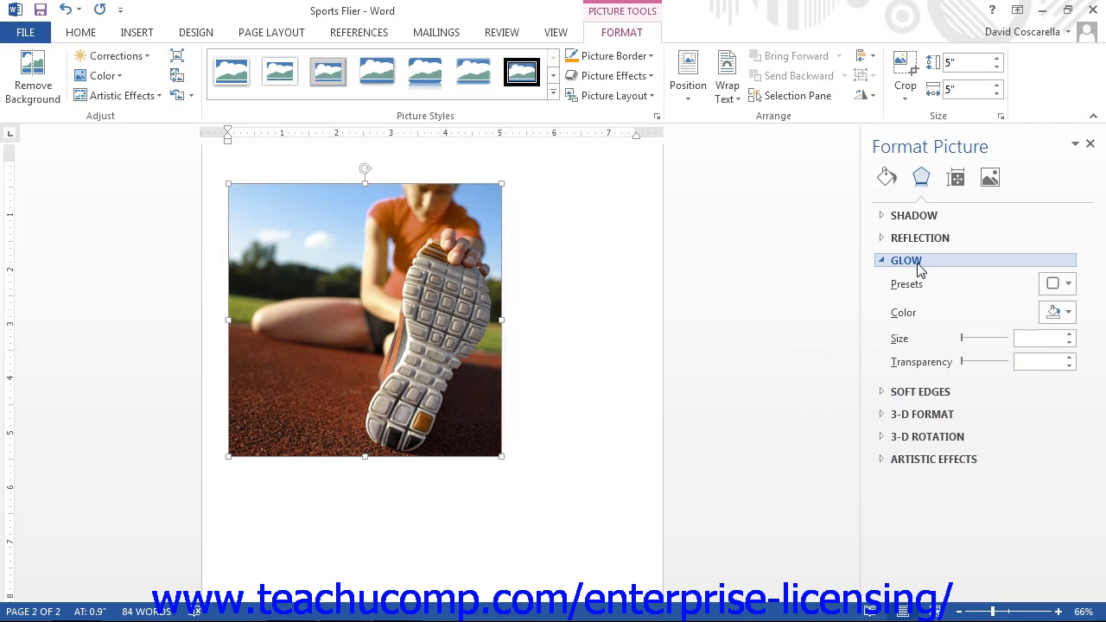
click(907, 261)
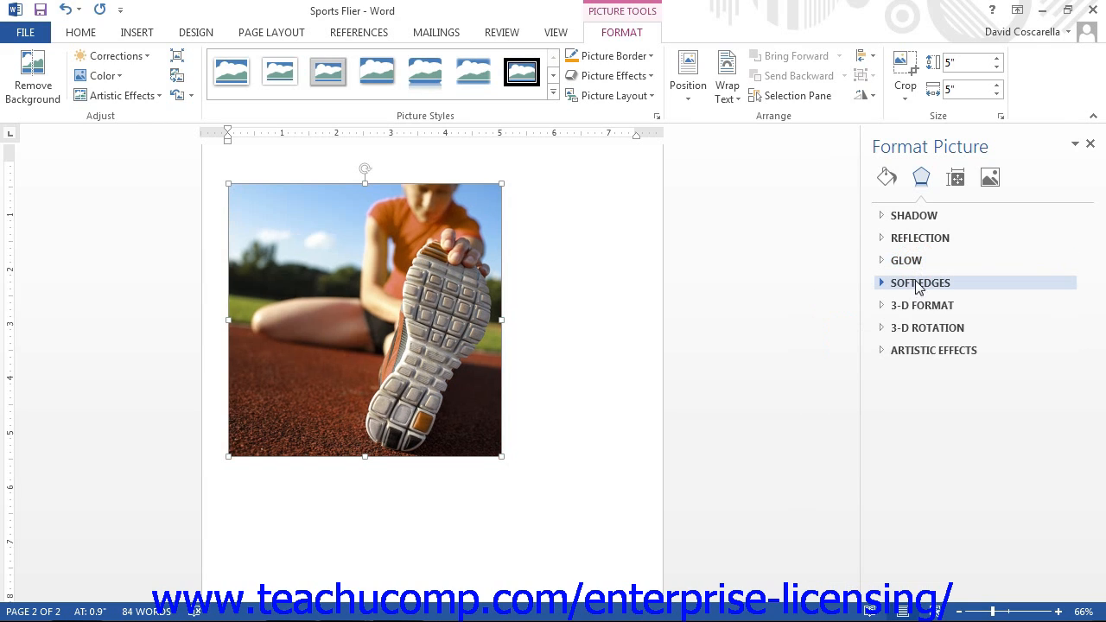
- Apply the 2.5 Point soft edges preset to the picture
click(918, 287)
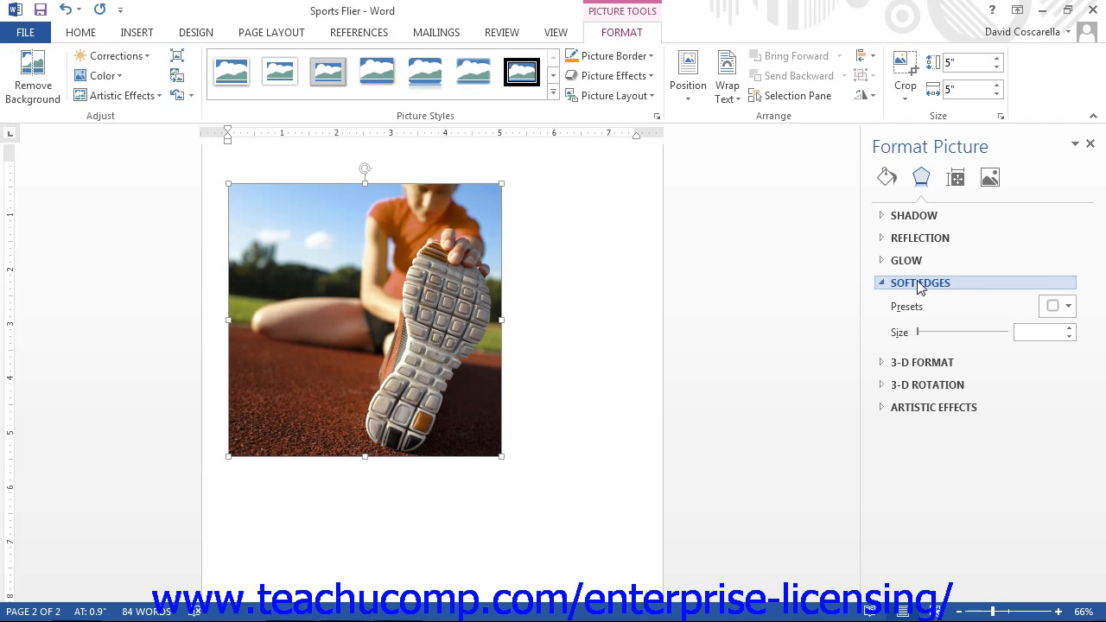
click(1056, 306)
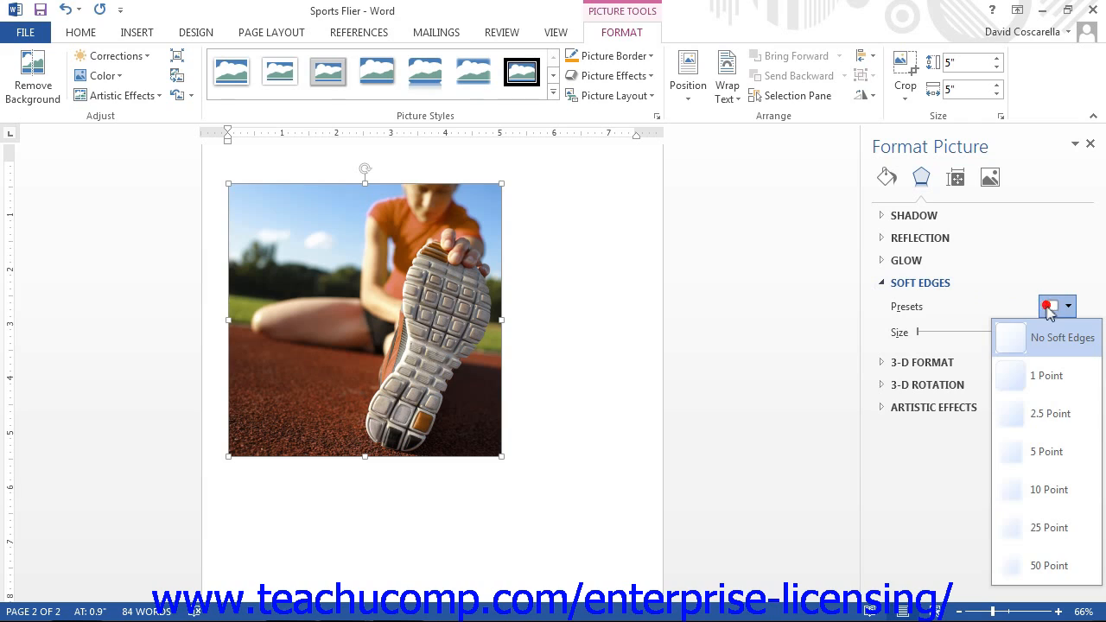
click(1050, 414)
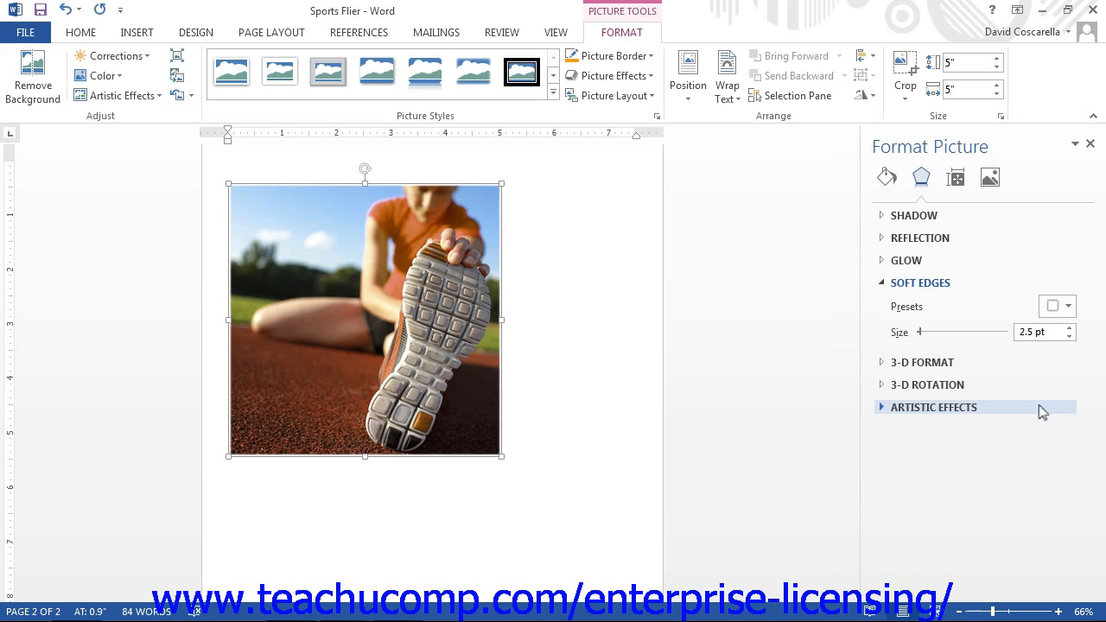
- Remove the soft edges from the picture with the No Soft Edges preset and collapse the soft edges settings
click(1058, 305)
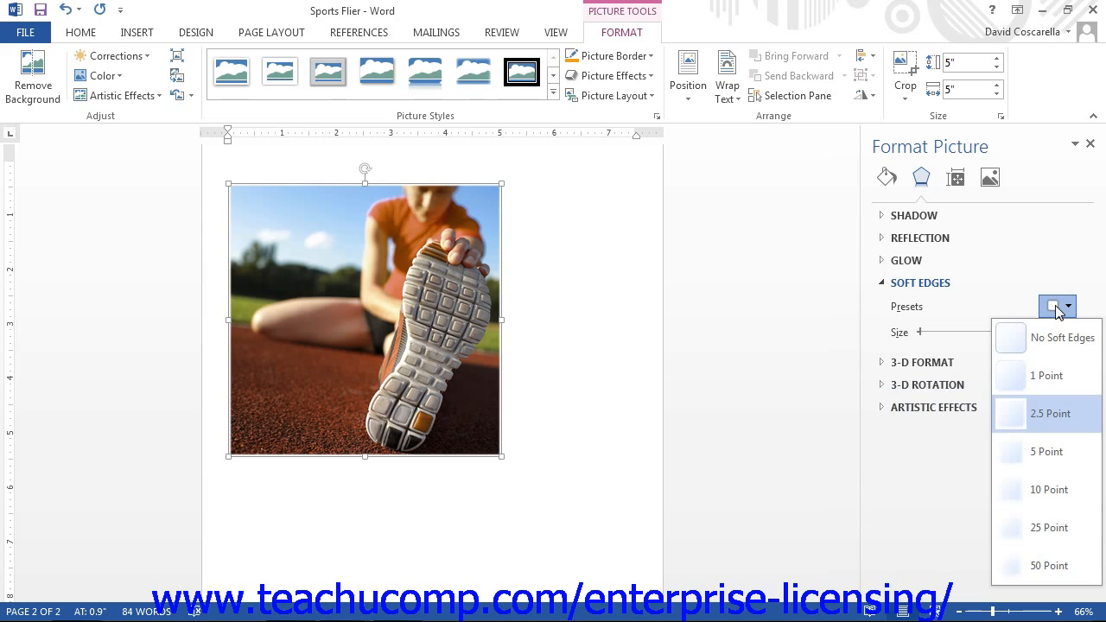
click(1054, 336)
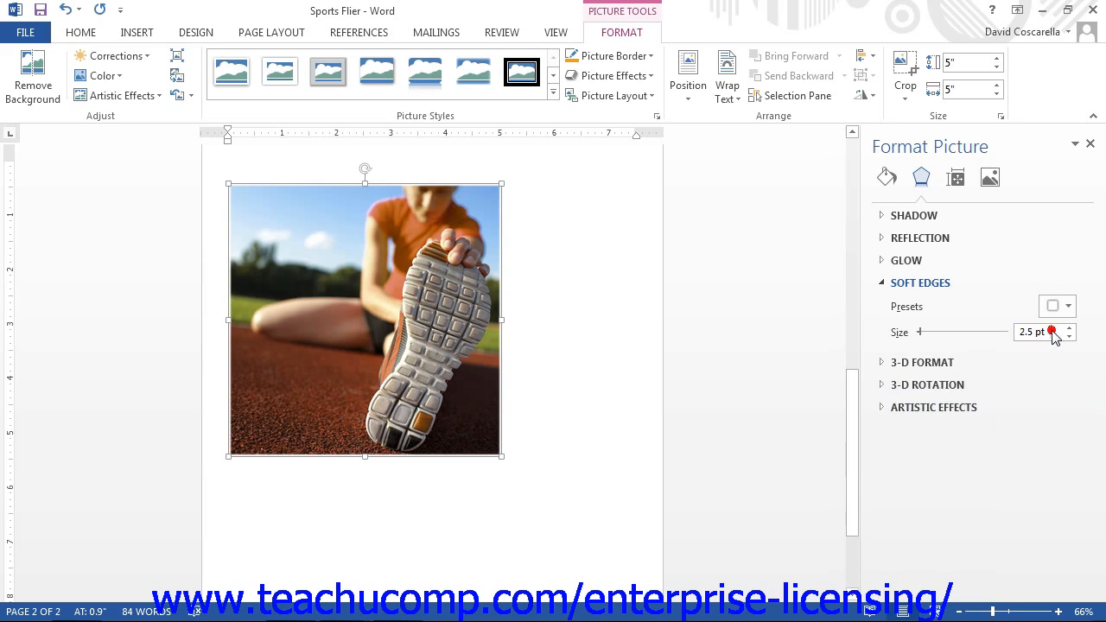
click(941, 287)
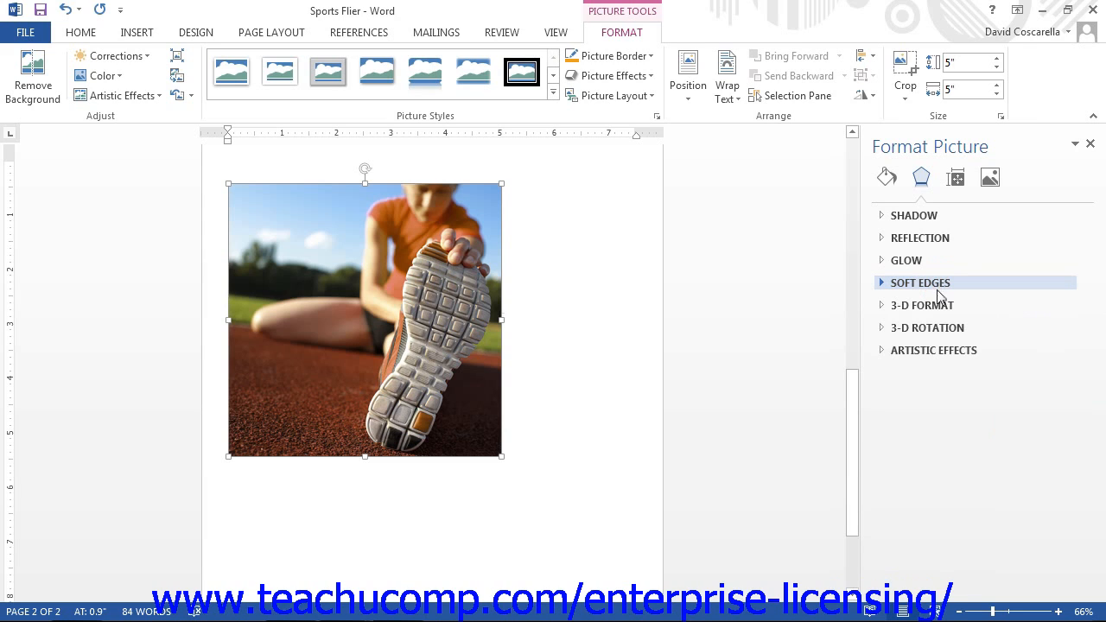
- Give the picture the second bevel of the first row as its 6 pt top bevel, plus a black 6 pt depth
click(940, 308)
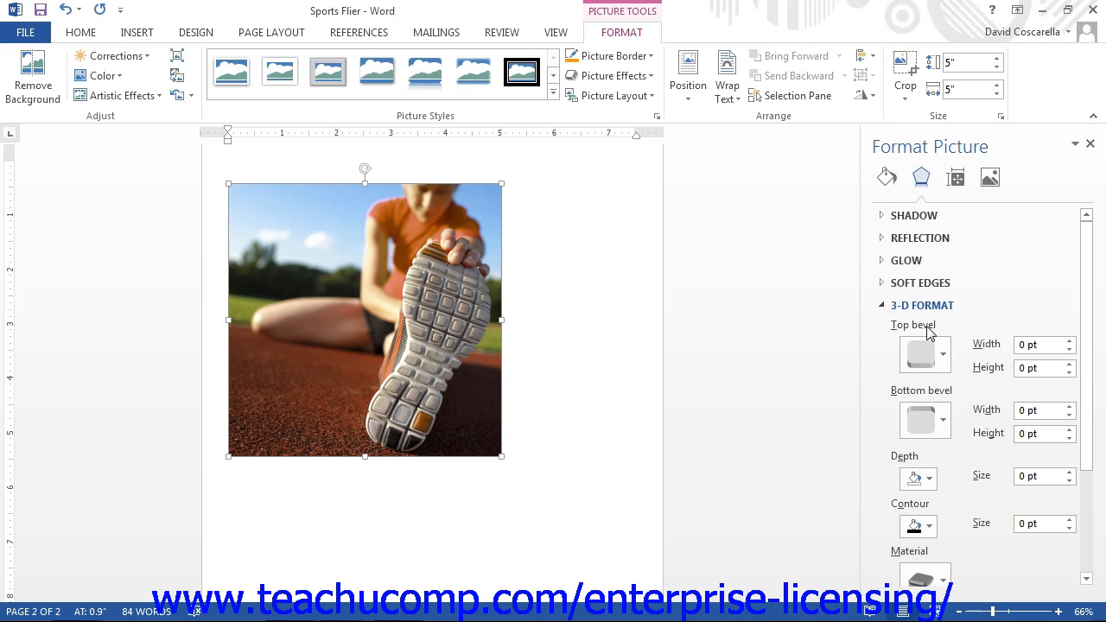
click(924, 353)
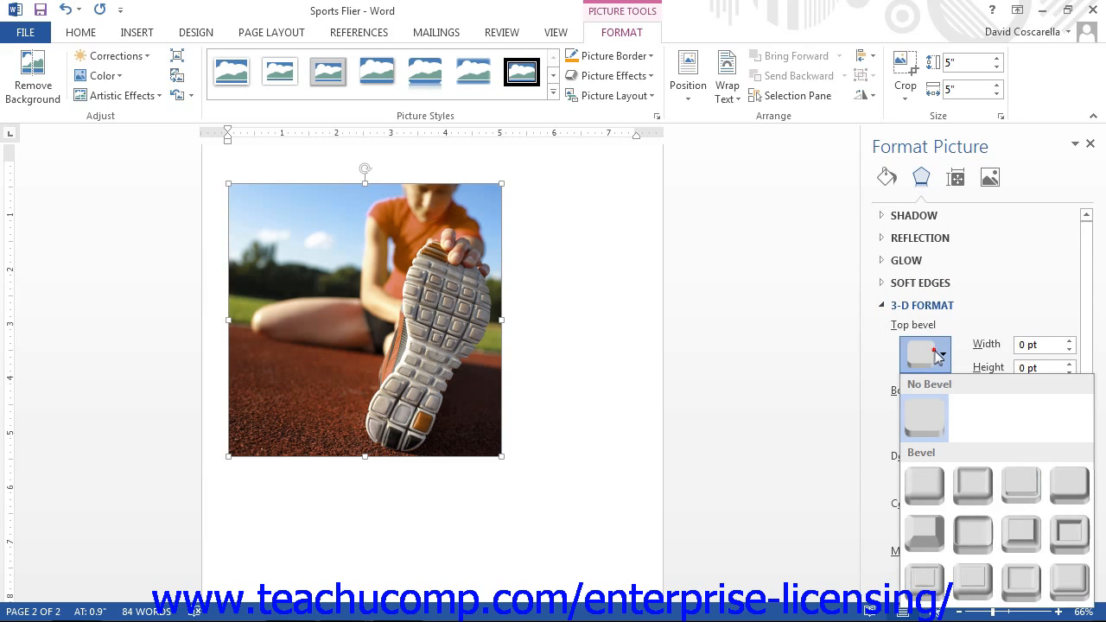
click(974, 489)
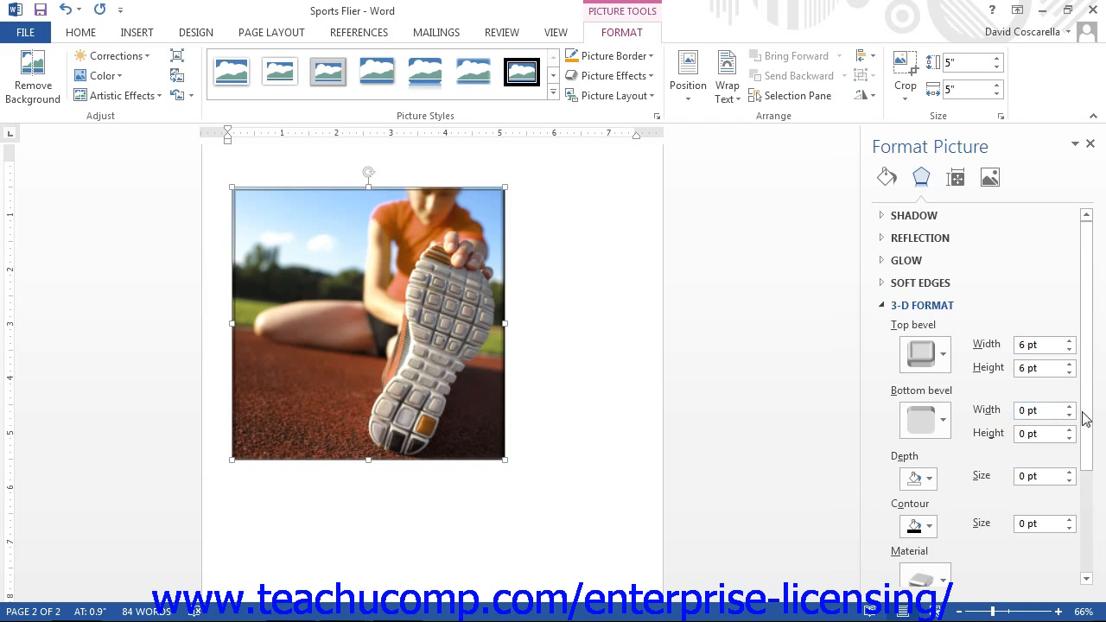
drag(1087, 418, 1080, 465)
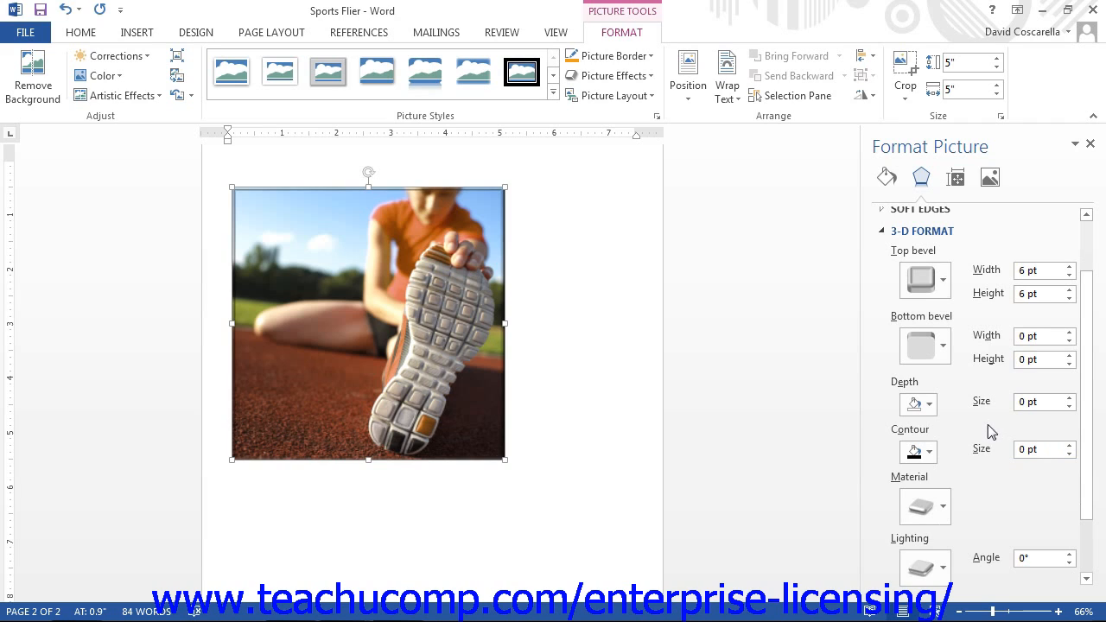
click(920, 404)
click(920, 447)
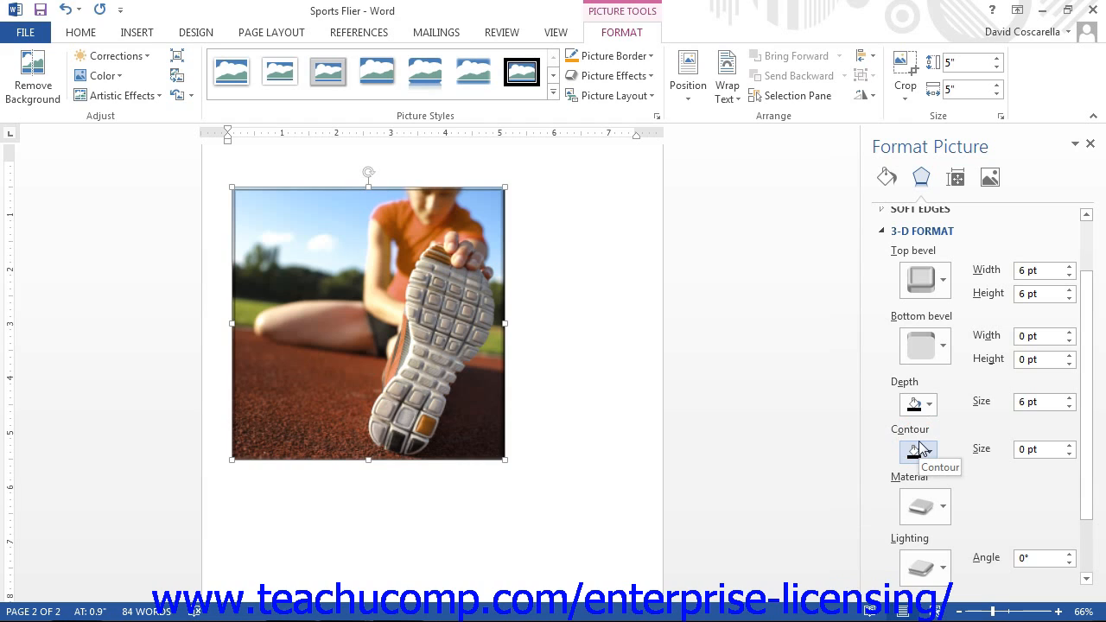
- Examine the available 3-D contour colors, material presets and lighting presets without choosing any of them
click(930, 450)
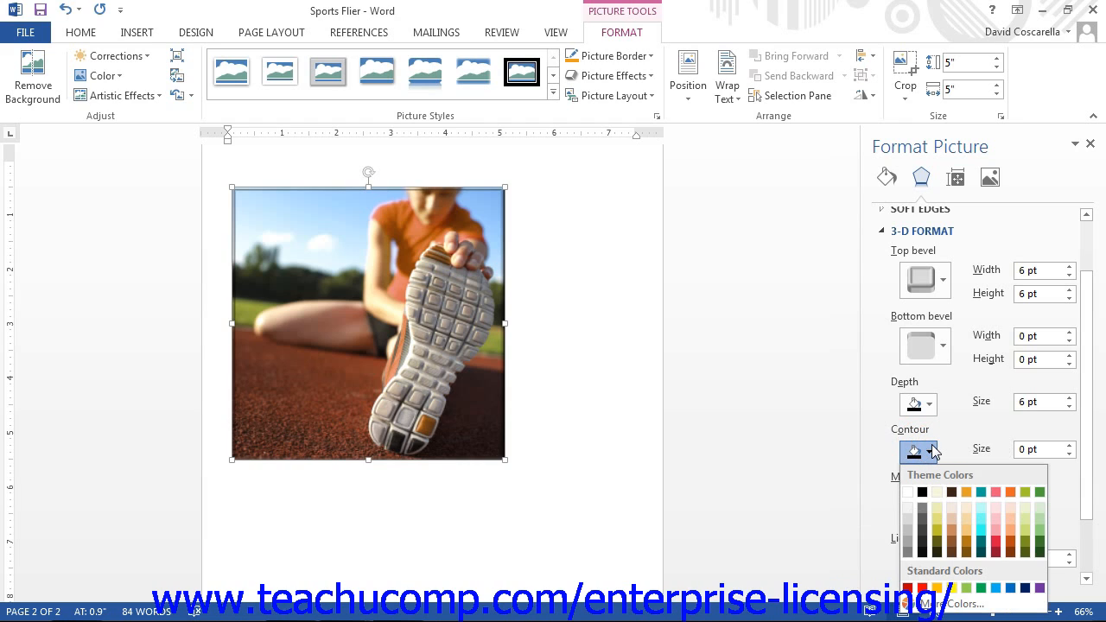
click(931, 449)
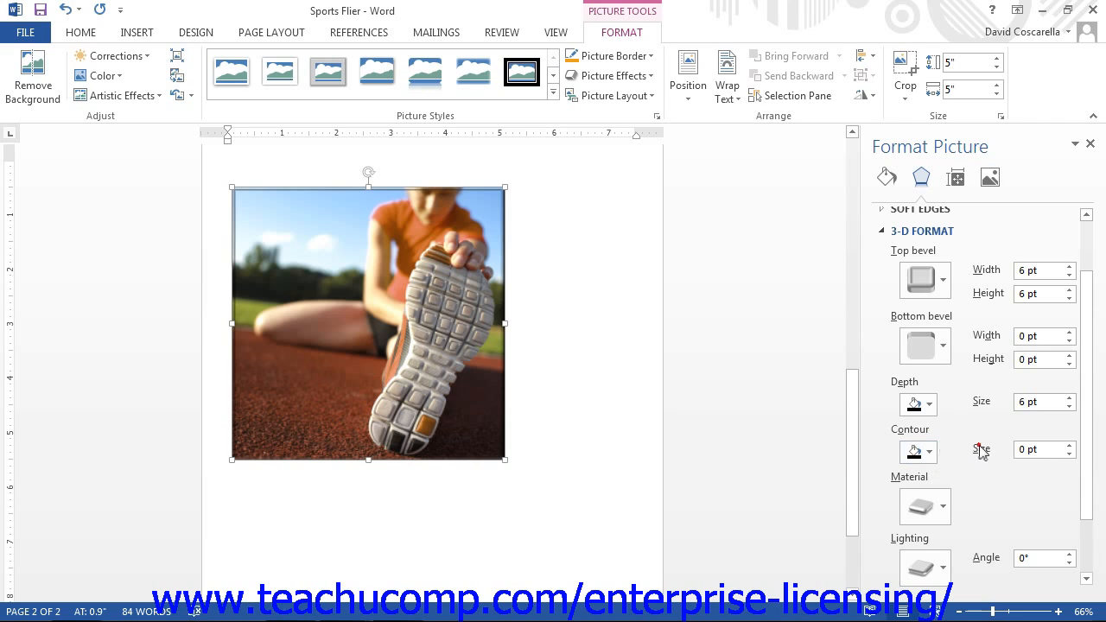
click(939, 511)
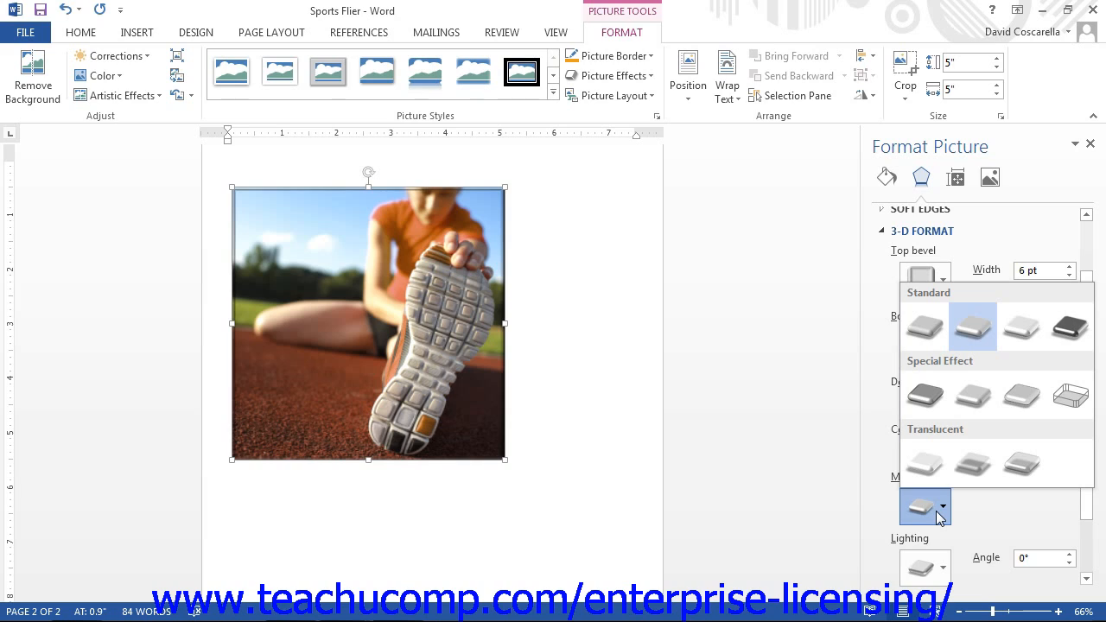
click(938, 515)
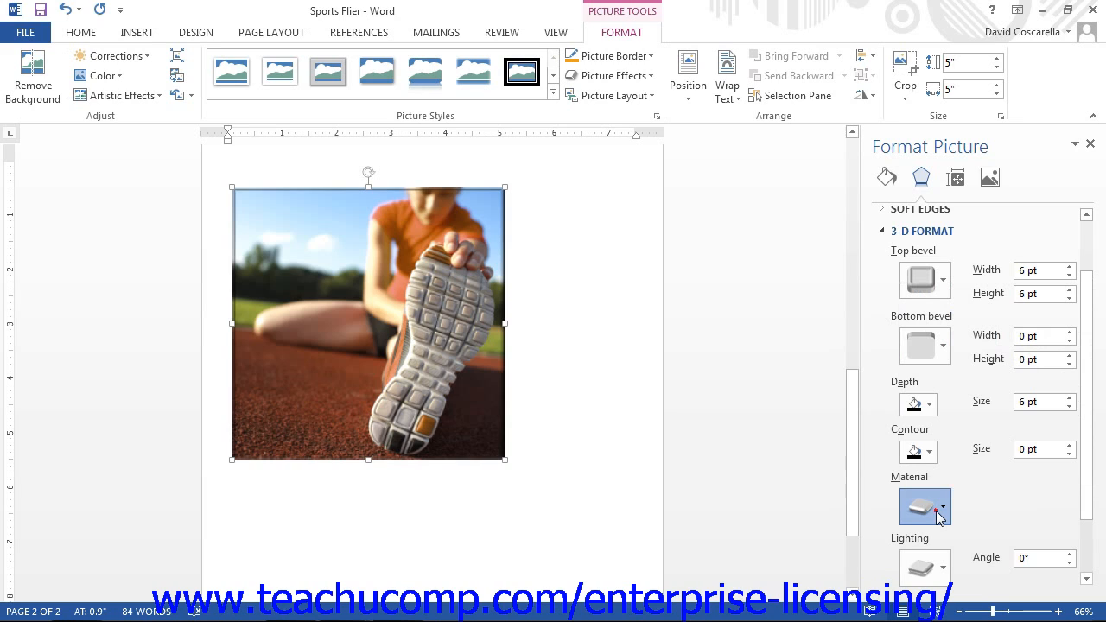
click(938, 570)
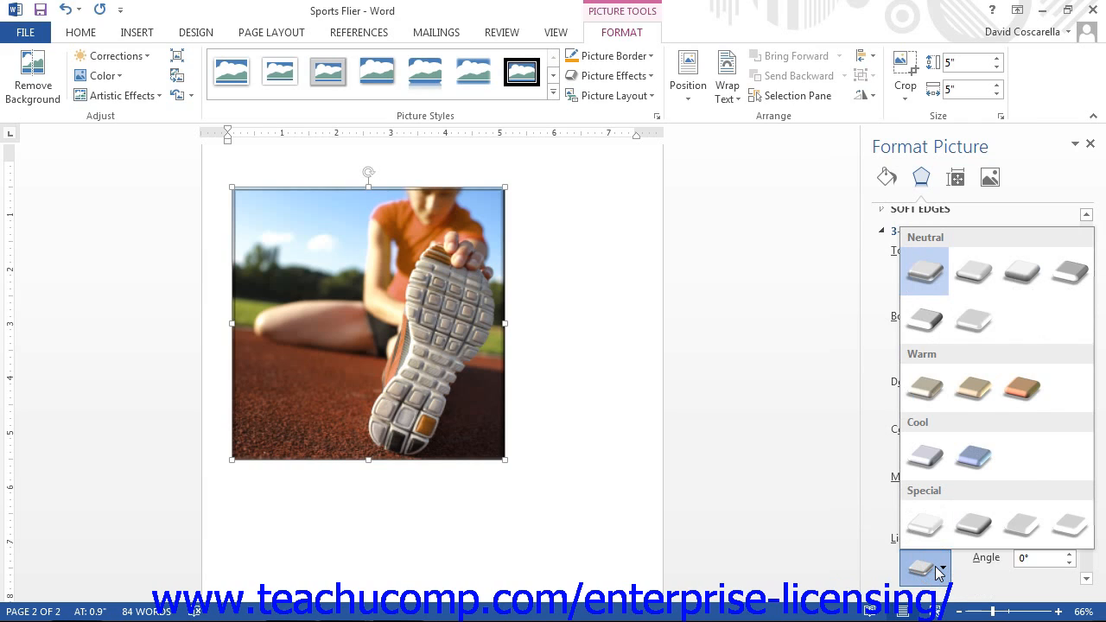
click(939, 570)
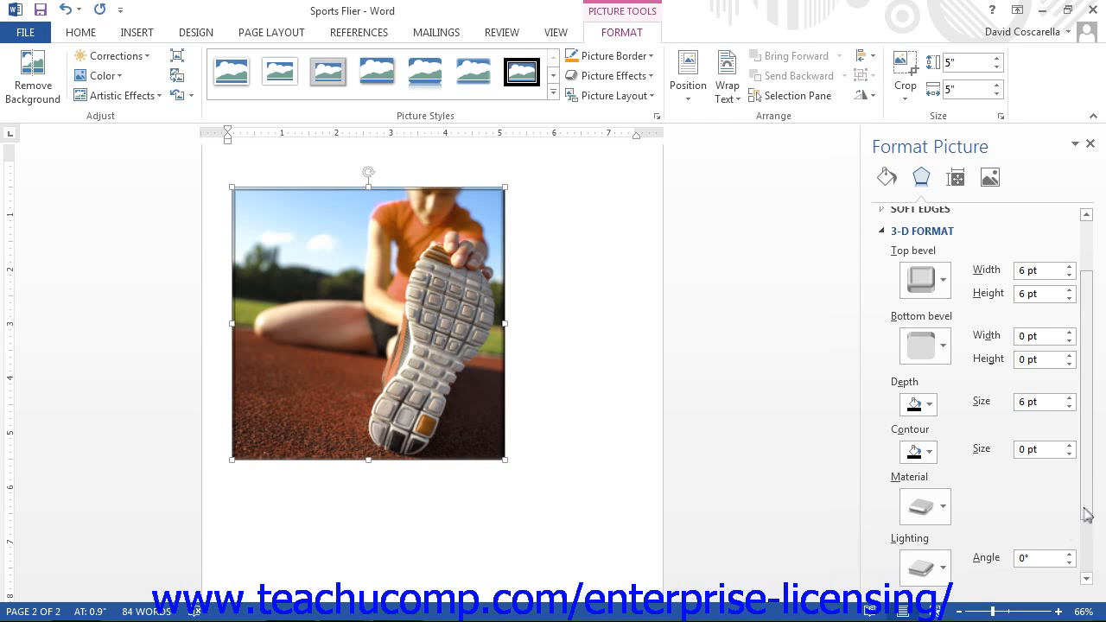
- Reset the picture's 3-D format settings and collapse the 3-D Format section
drag(1086, 518, 1088, 556)
click(913, 533)
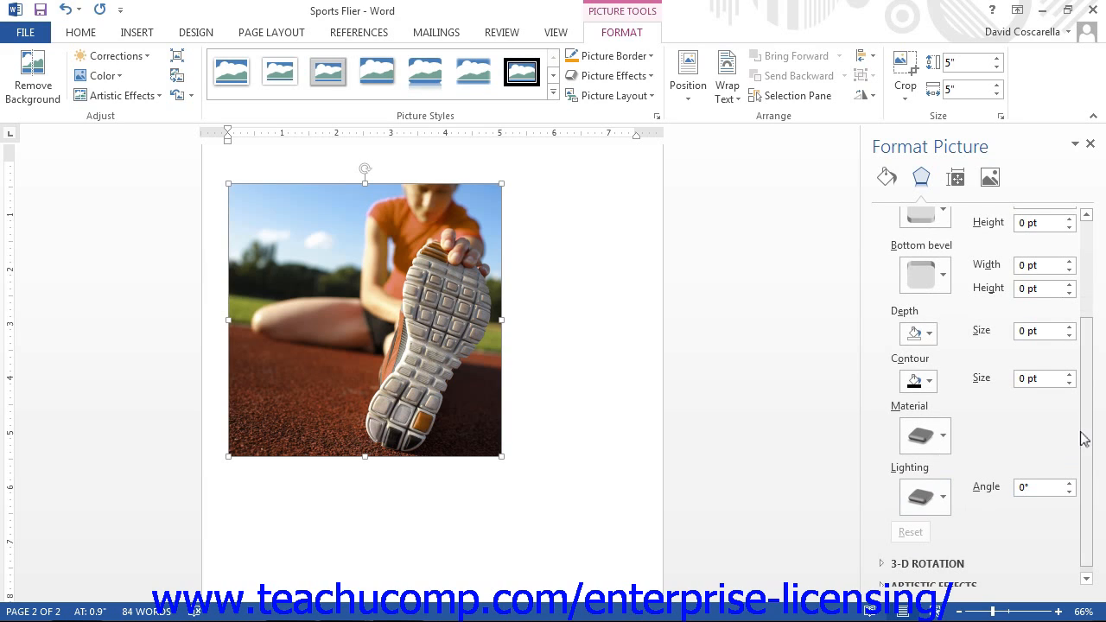
drag(1084, 439, 1081, 354)
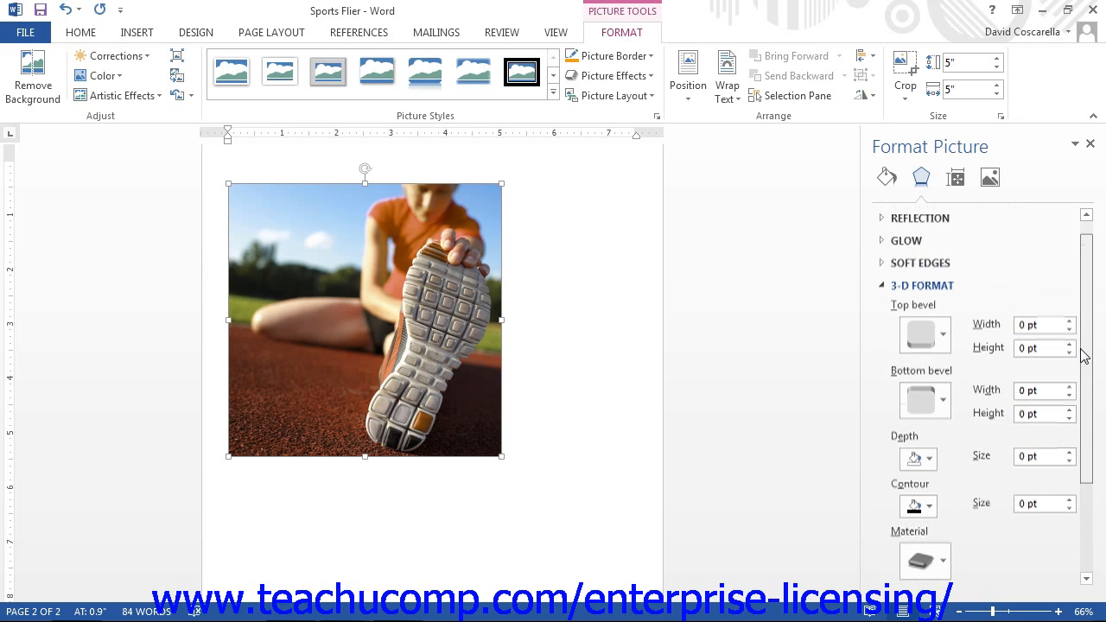
click(948, 290)
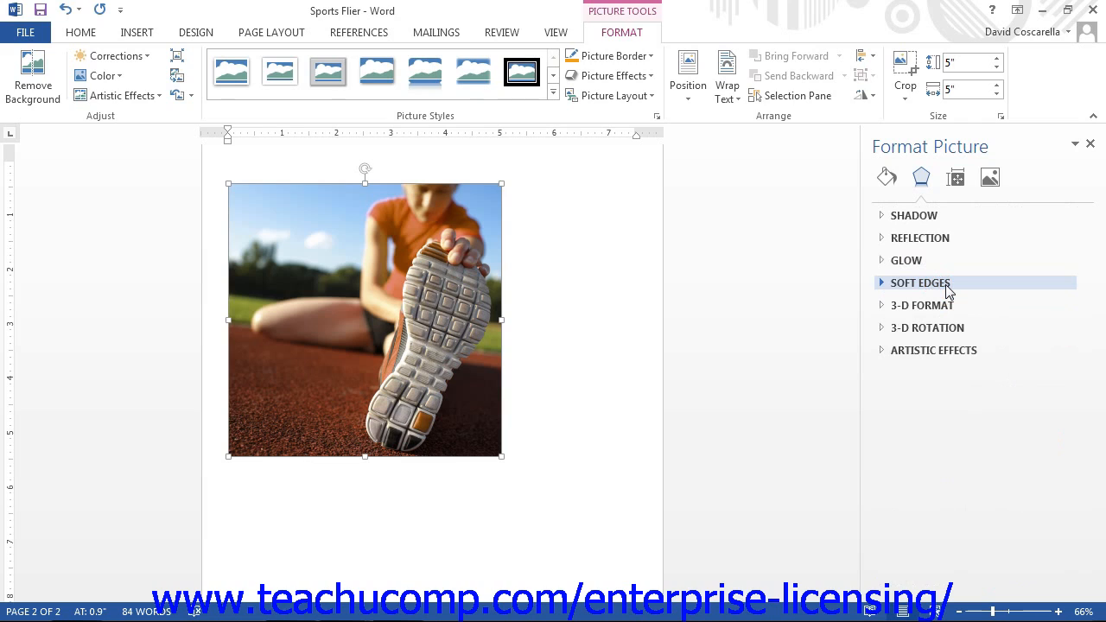
- Apply the Parallel 3-D rotation preset with X rotation 334° and Y rotation 18° to the picture
click(940, 329)
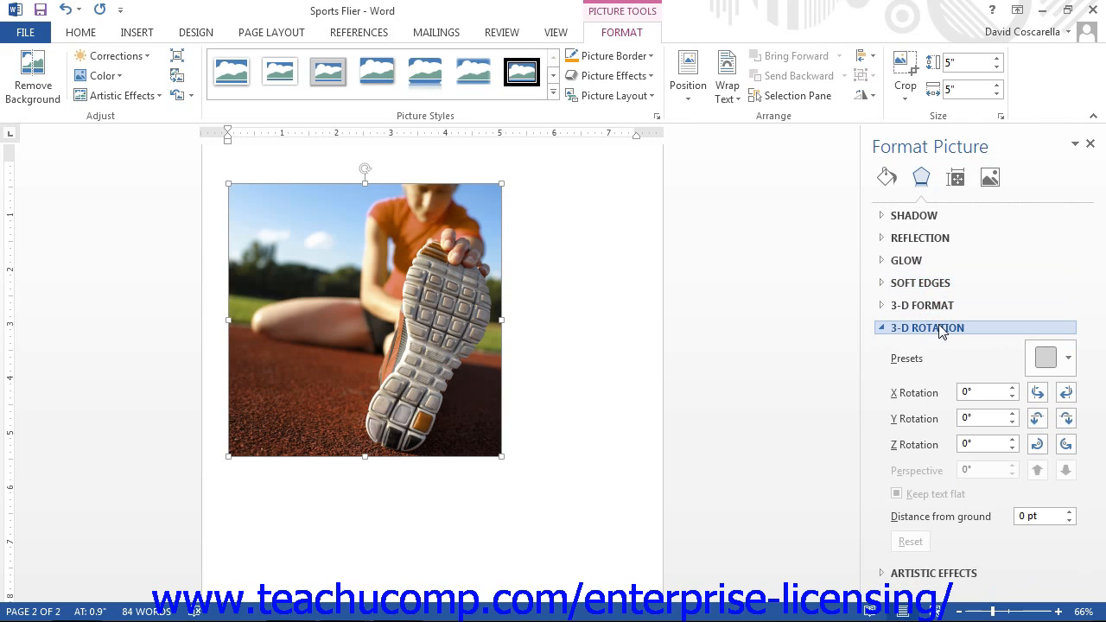
click(1052, 355)
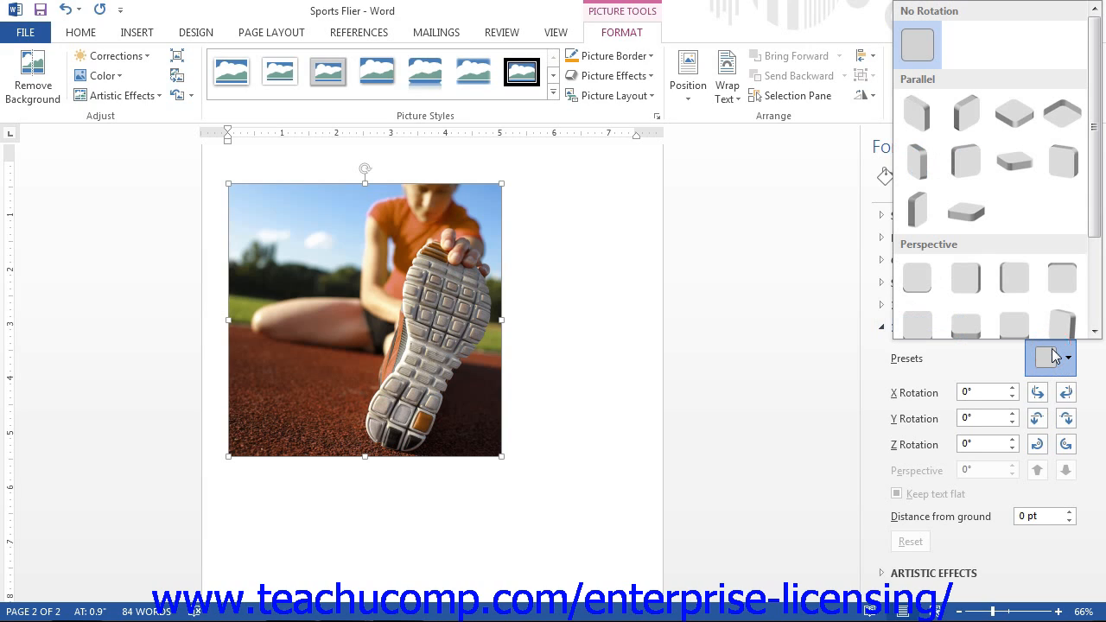
click(1053, 354)
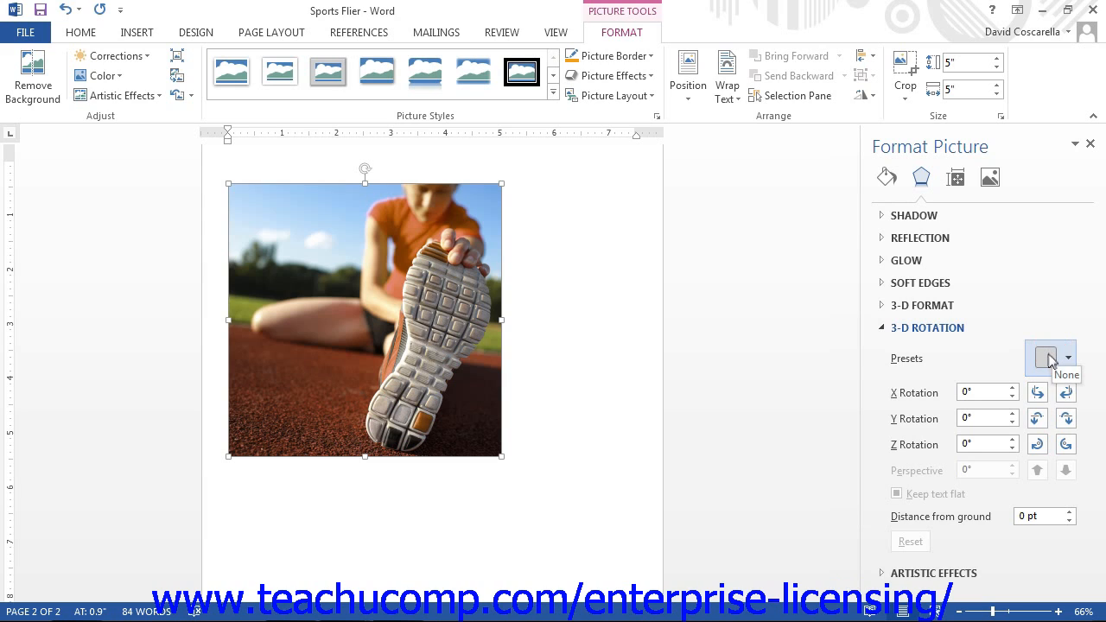
click(1049, 360)
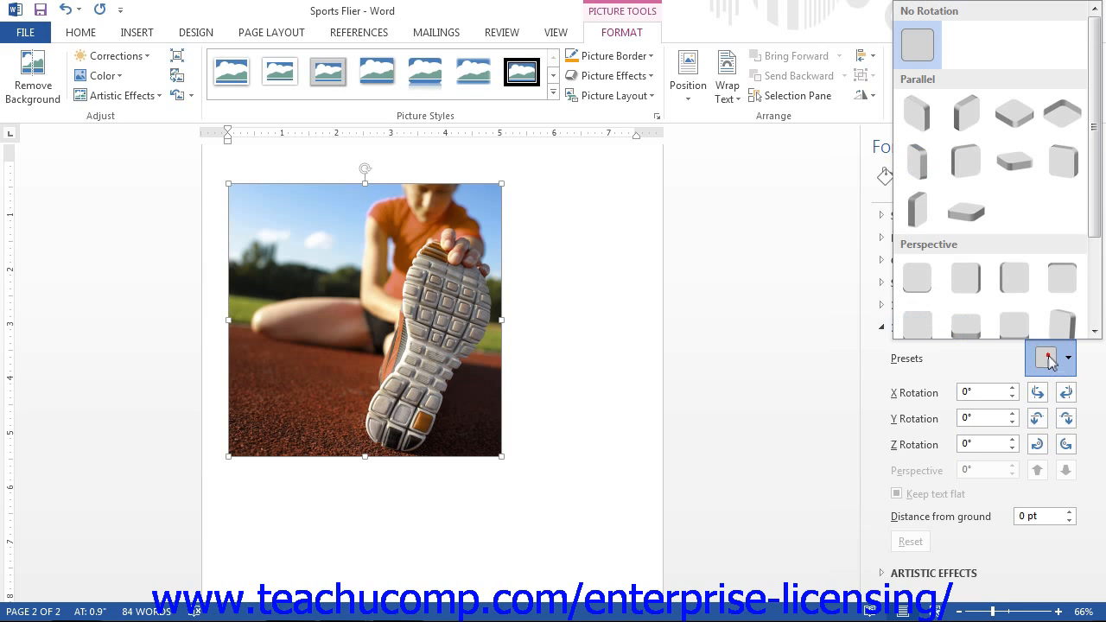
click(966, 160)
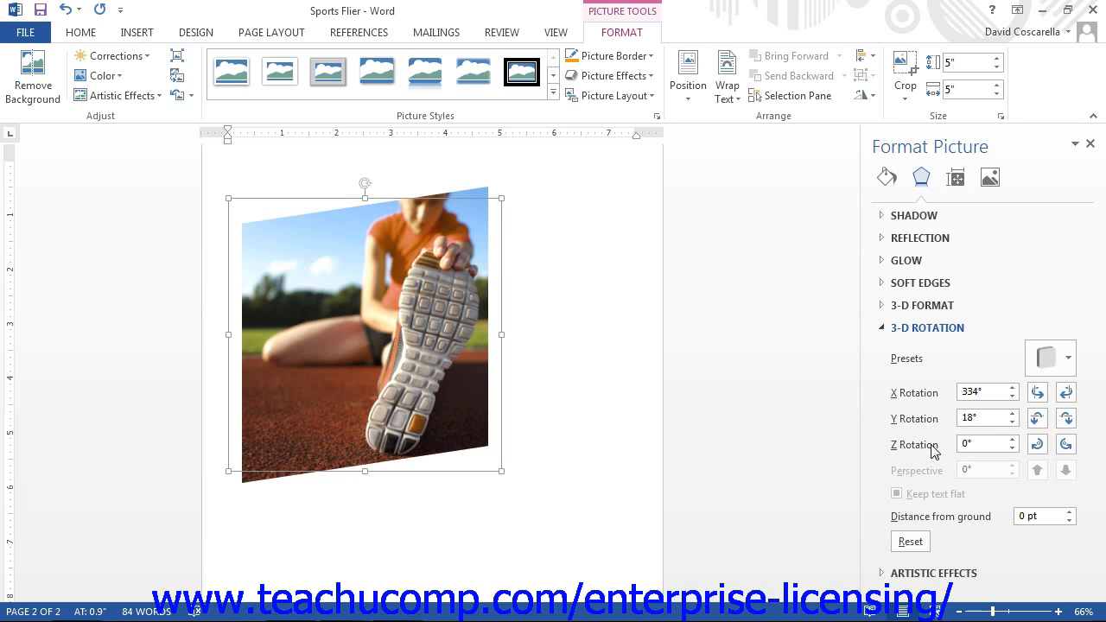
- Apply the Perspective 3-D rotation preset with X rotation 340° and perspective 45° to the picture
click(1044, 361)
scroll(1096, 250, down, 3)
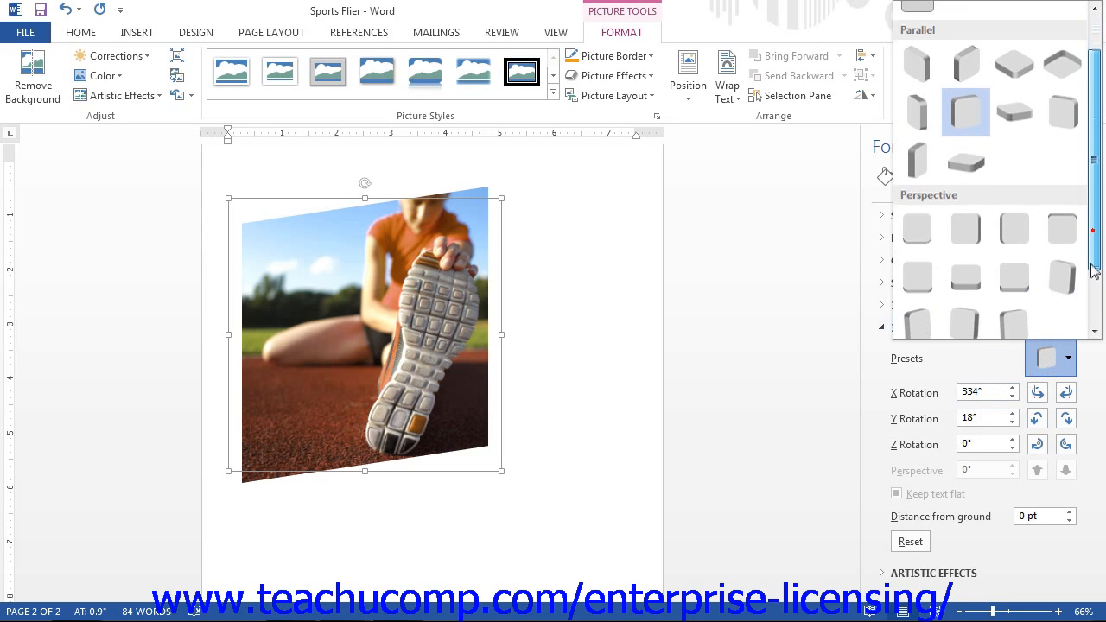
click(1025, 178)
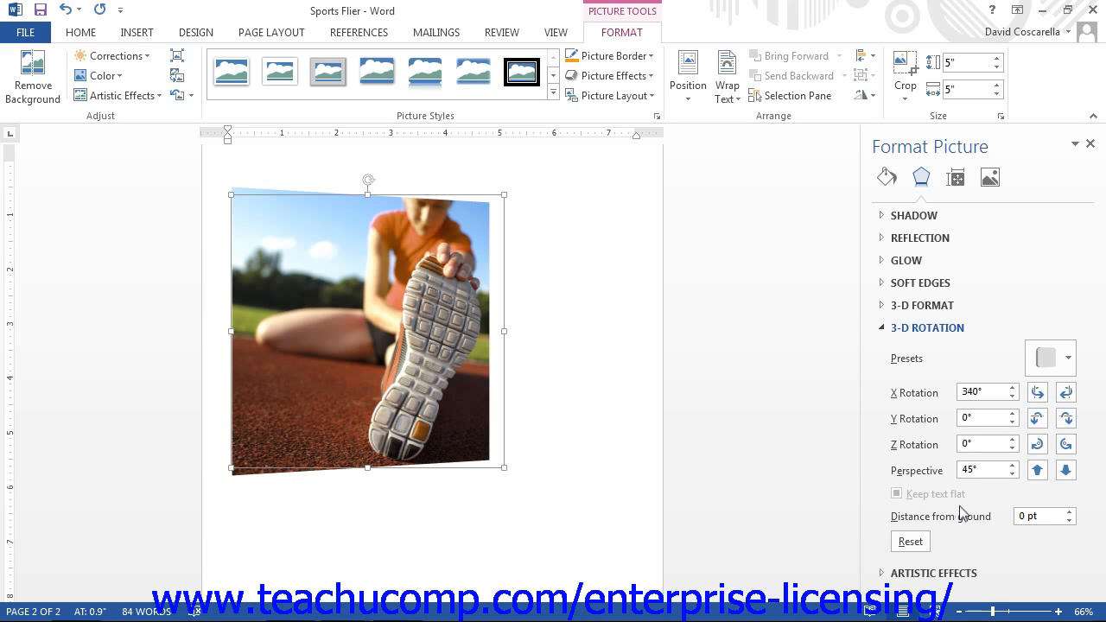
- Reset the picture's 3-D rotation and collapse the 3-D Rotation section
click(910, 541)
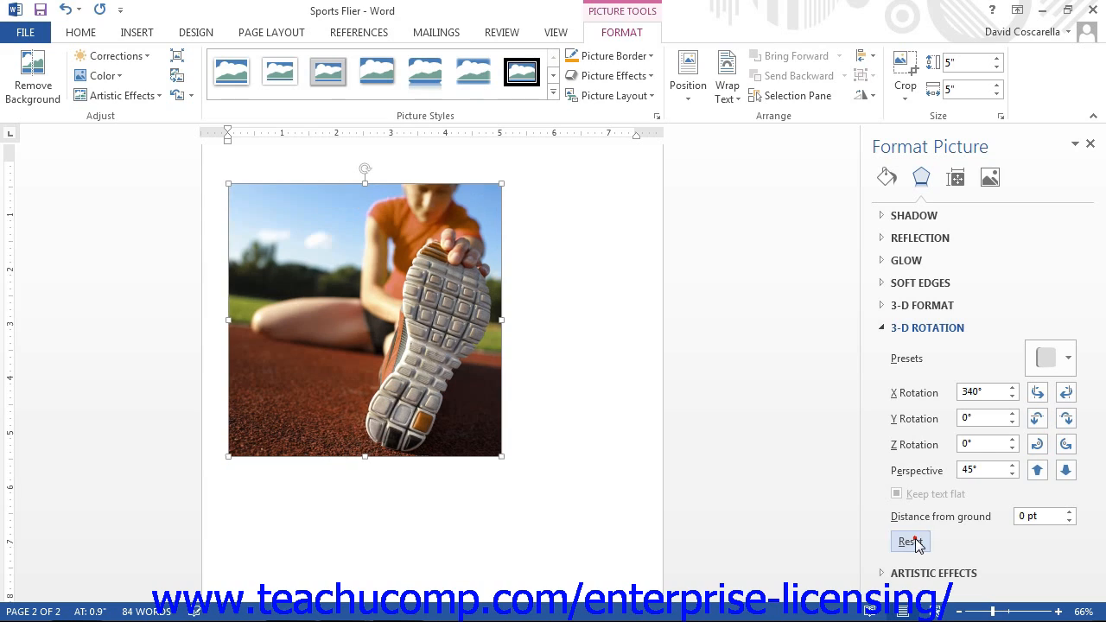
click(938, 336)
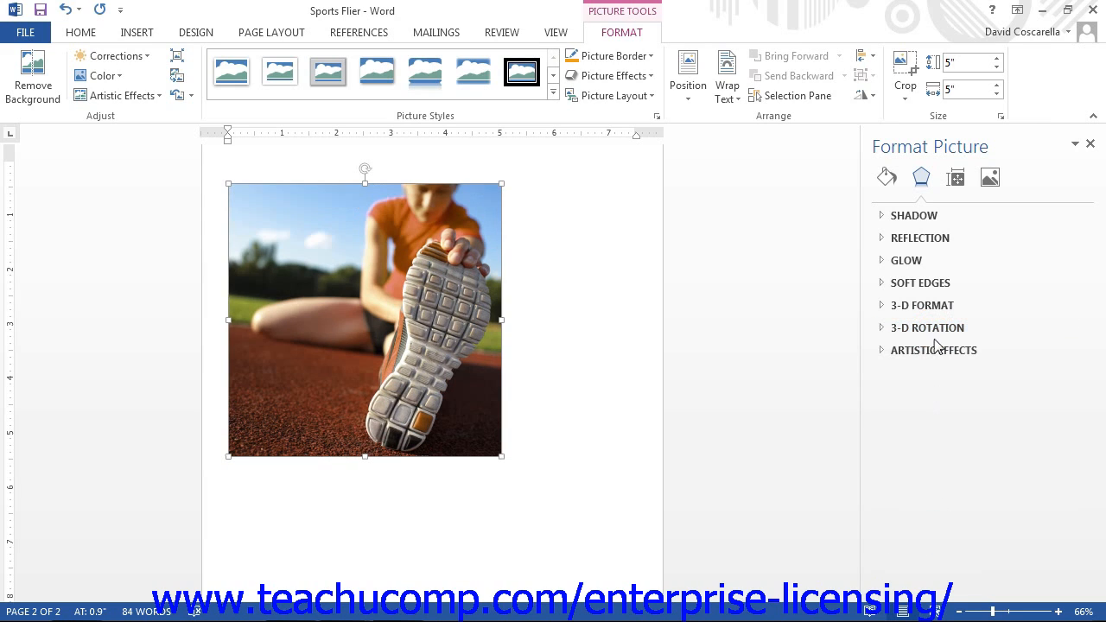
- Apply the grain artistic effect with 0% transparency and grain size 40 to the picture
click(936, 350)
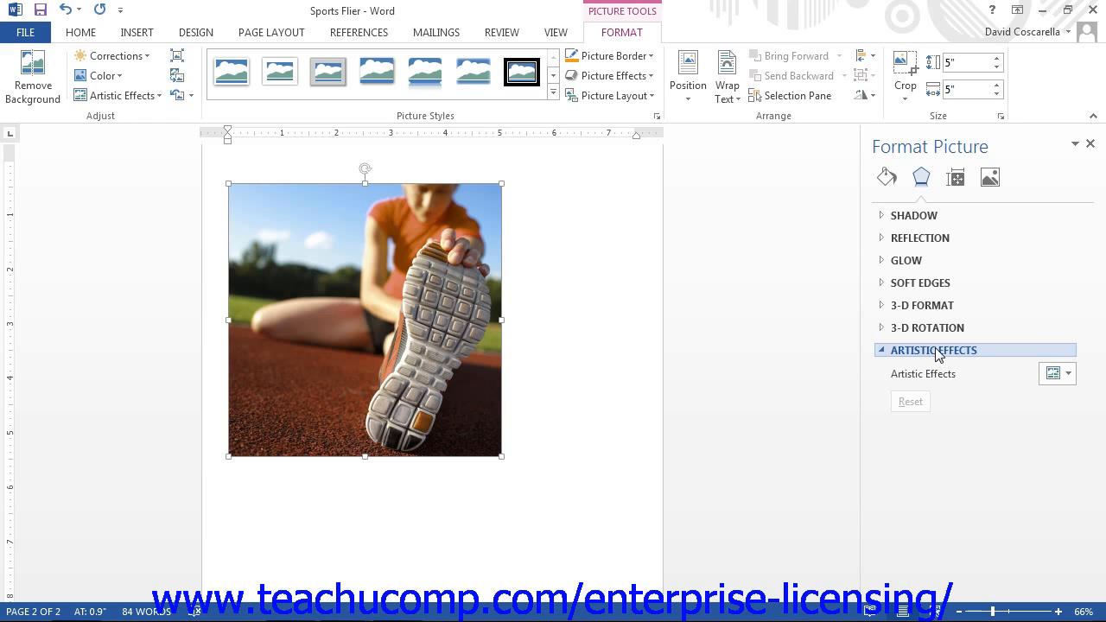
click(1060, 381)
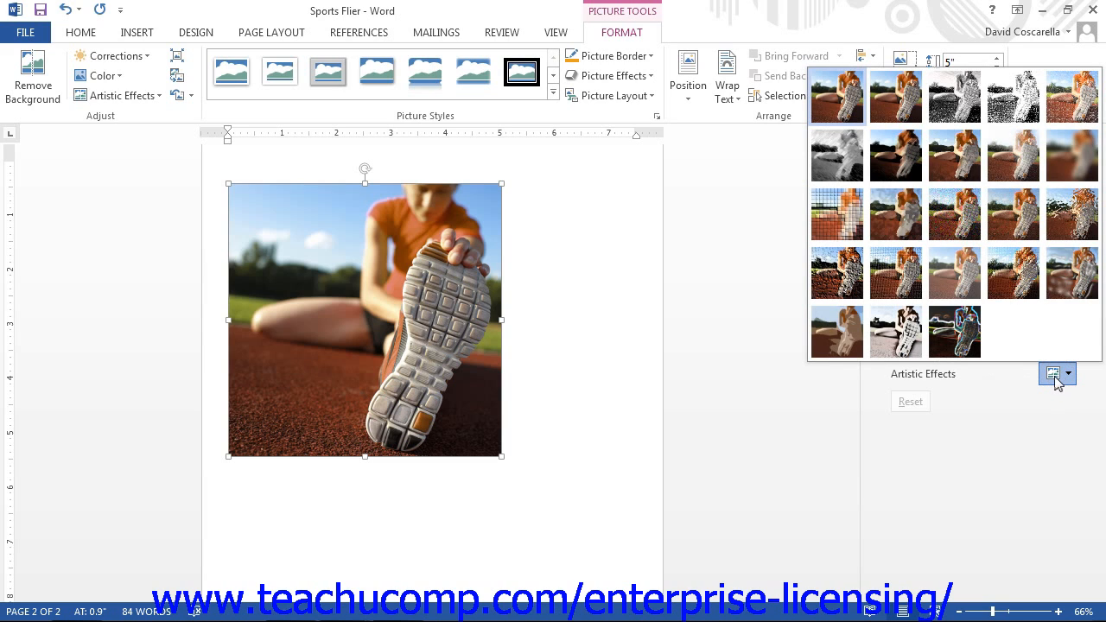
click(972, 235)
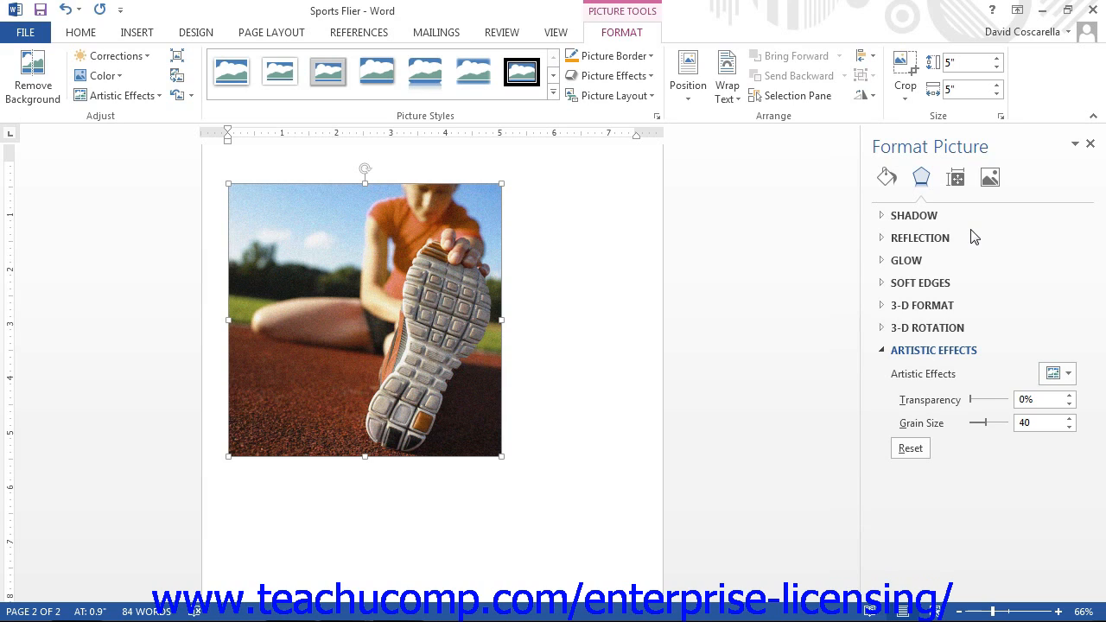
- Reset the picture's artistic effect
click(923, 403)
click(911, 448)
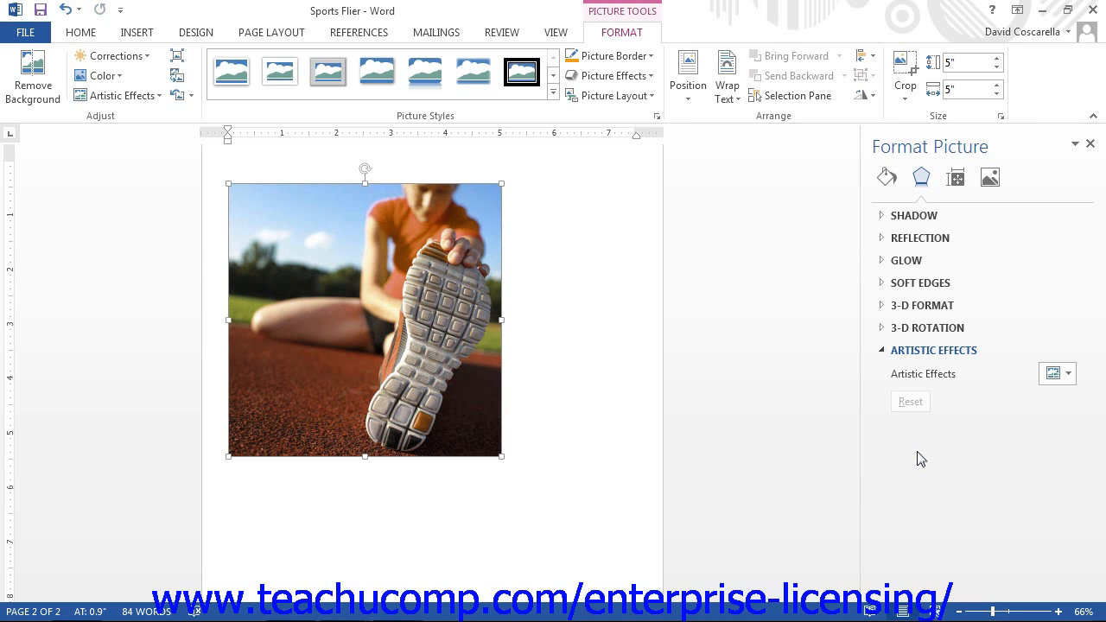